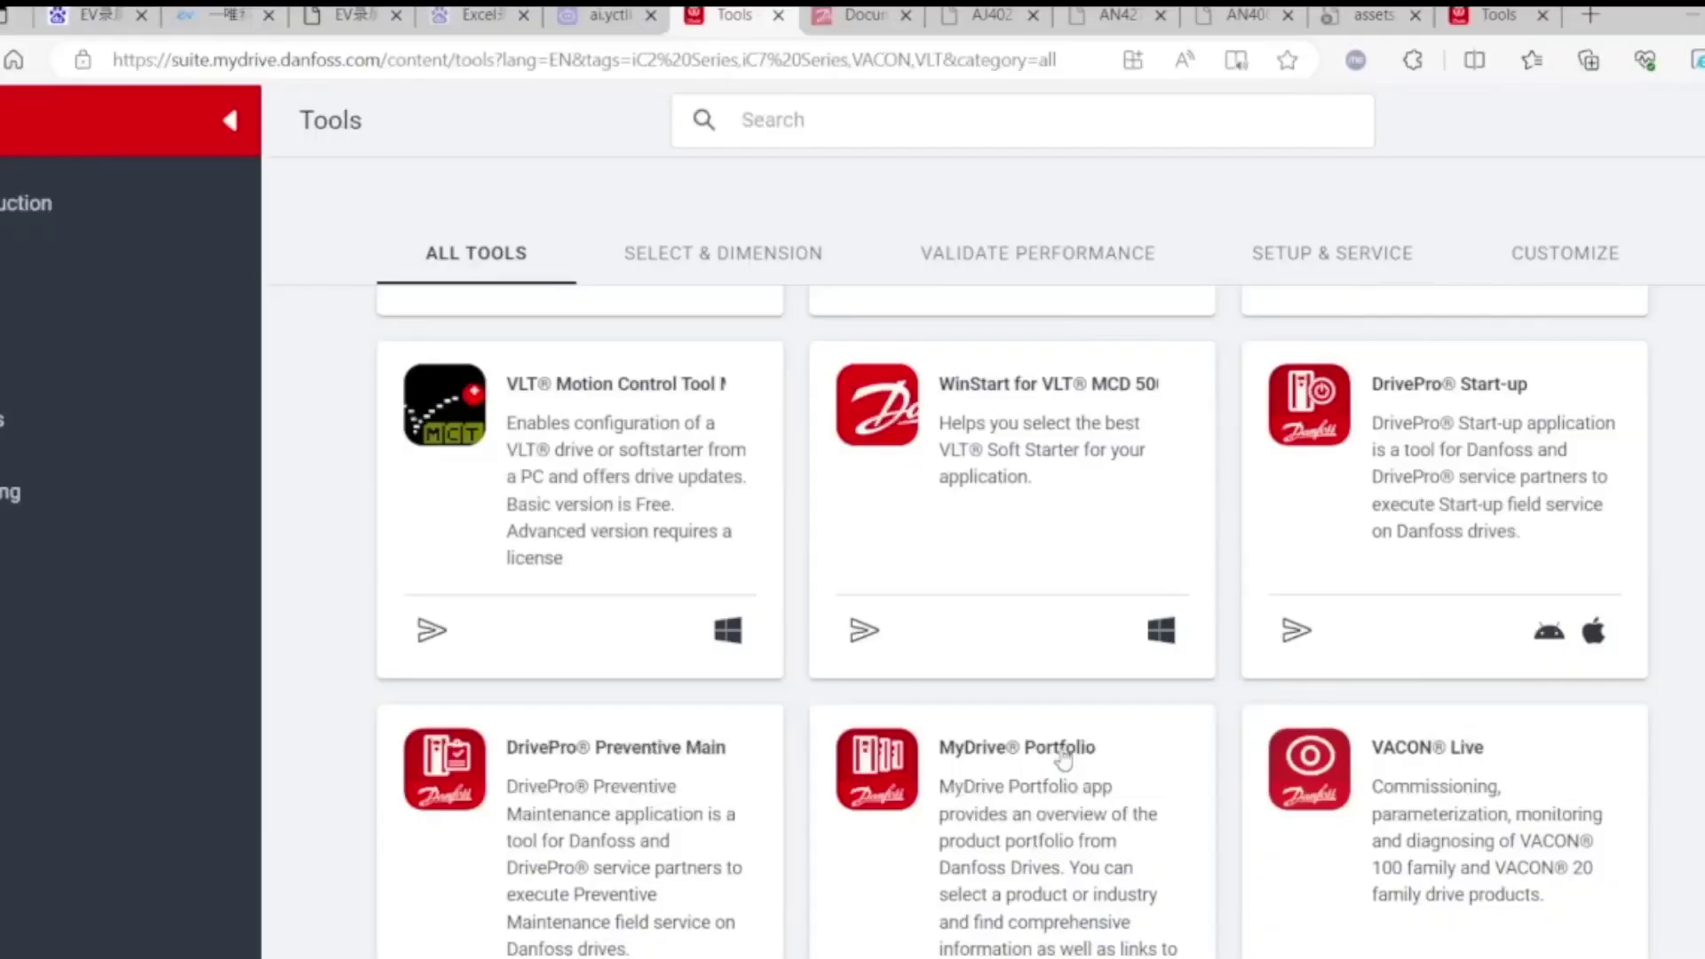
# - Scroll down the All Tools grid until the MyDrive Insight card is visible
pyautogui.scroll(-3, 1063, 760)
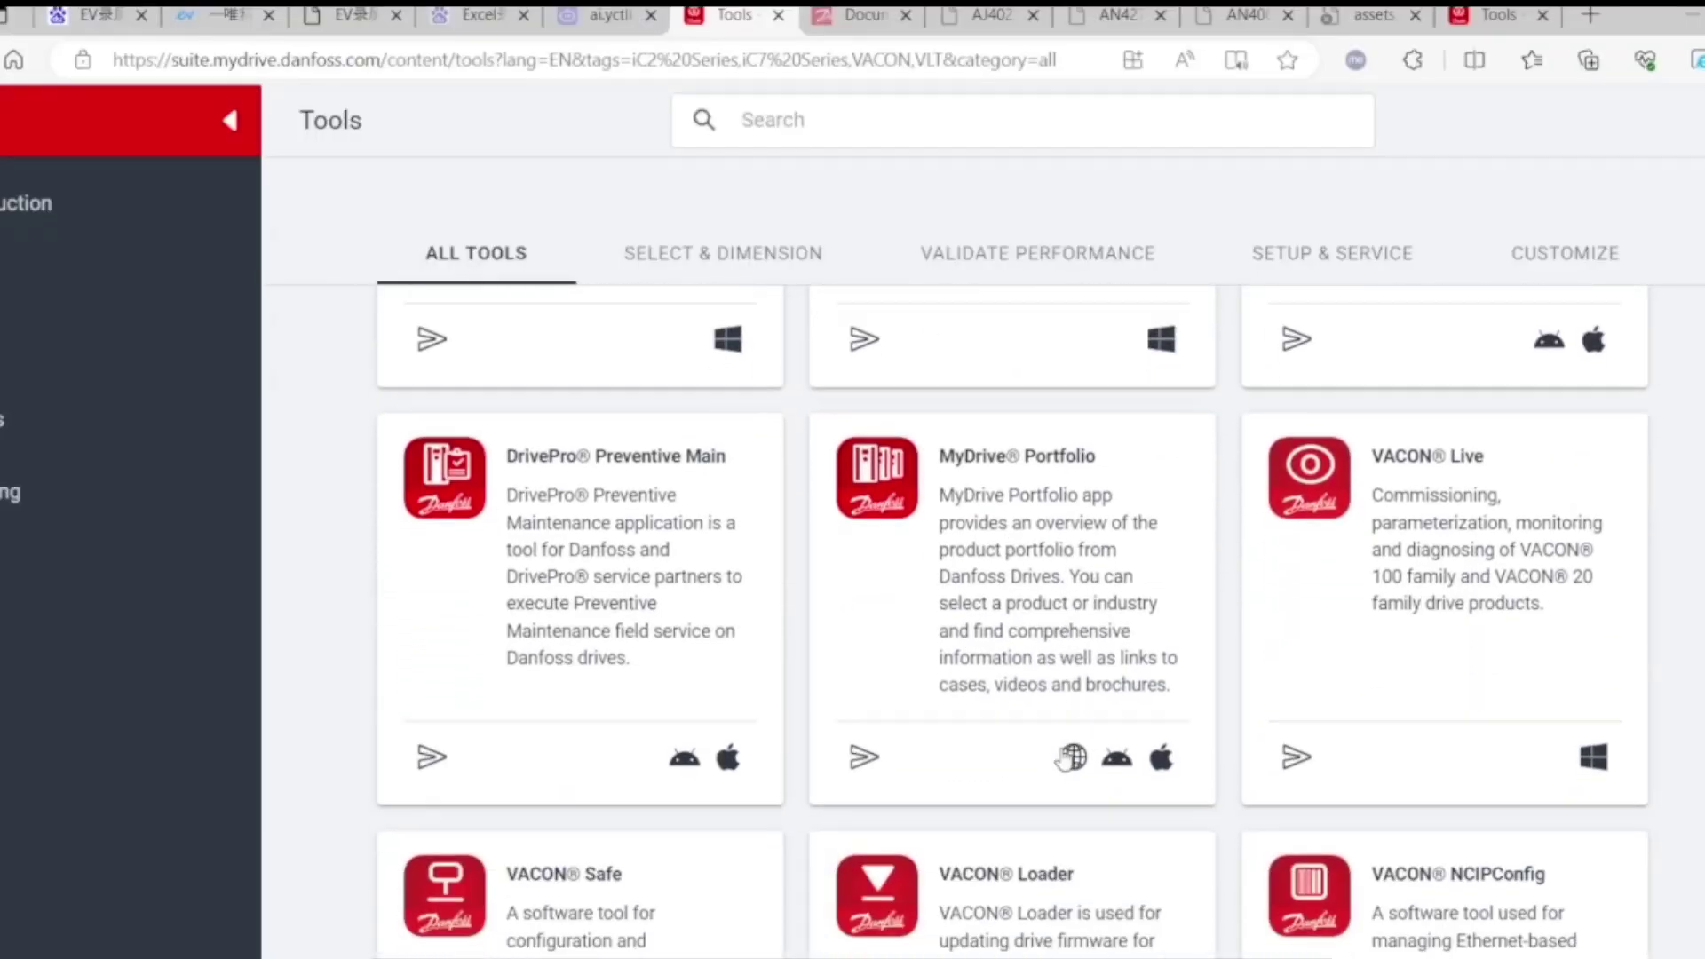
pyautogui.scroll(-3, 1063, 760)
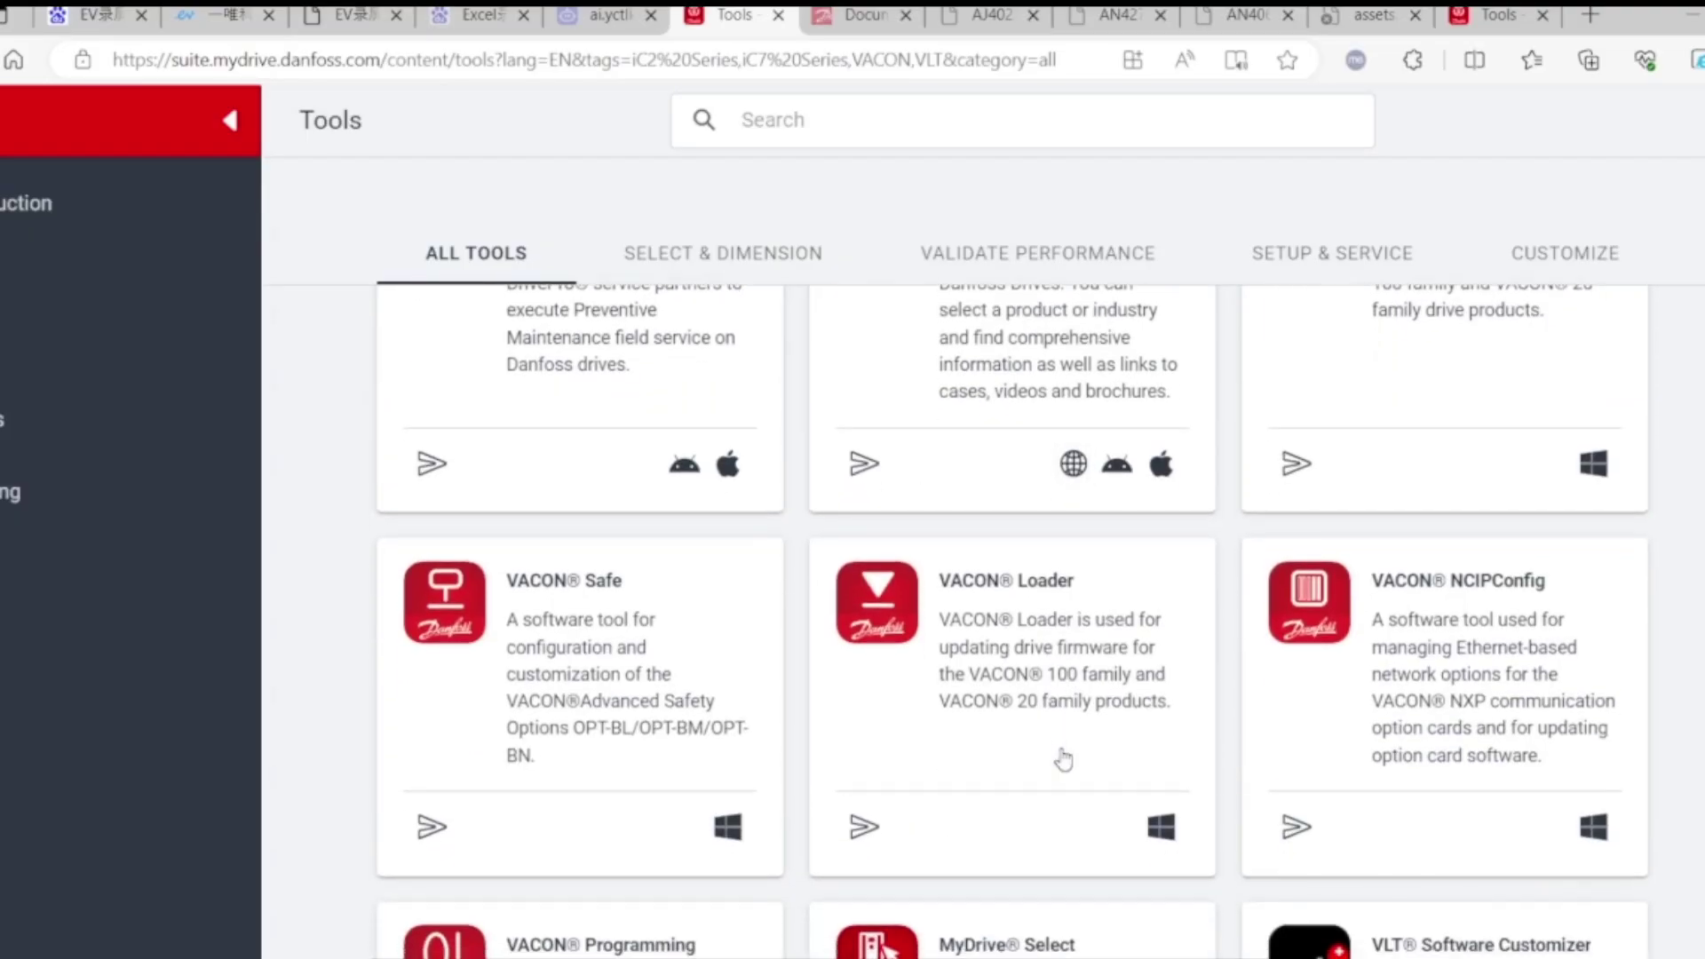
pyautogui.scroll(-2, 1063, 760)
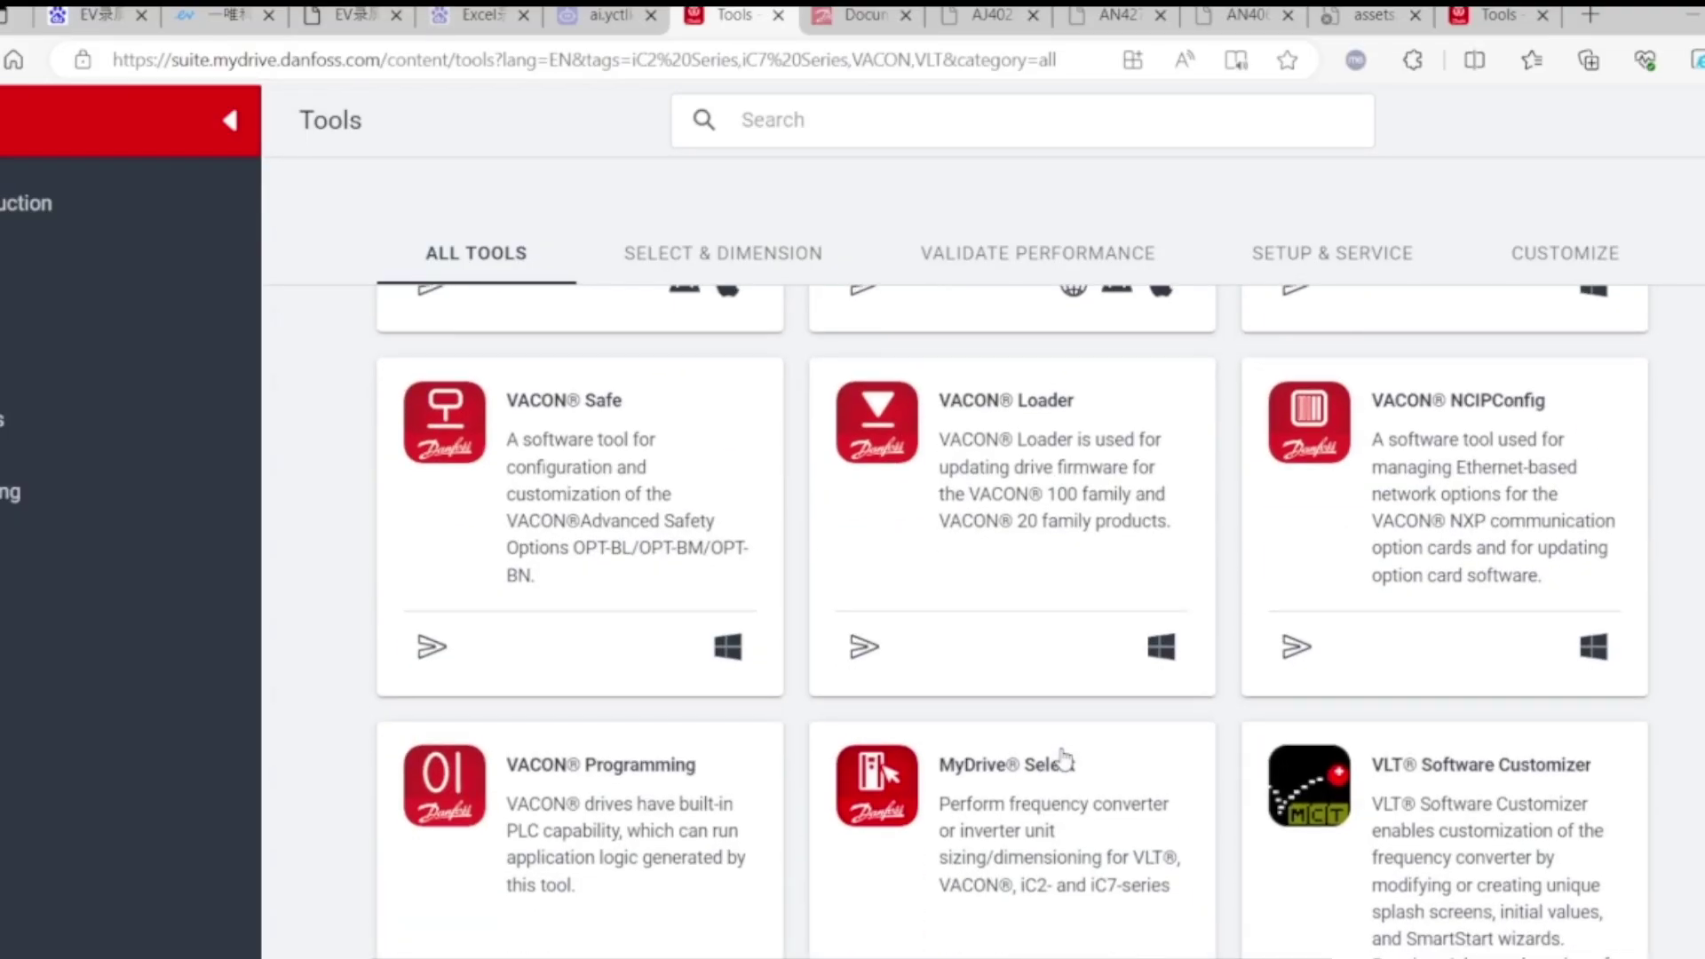
pyautogui.scroll(-5, 1063, 760)
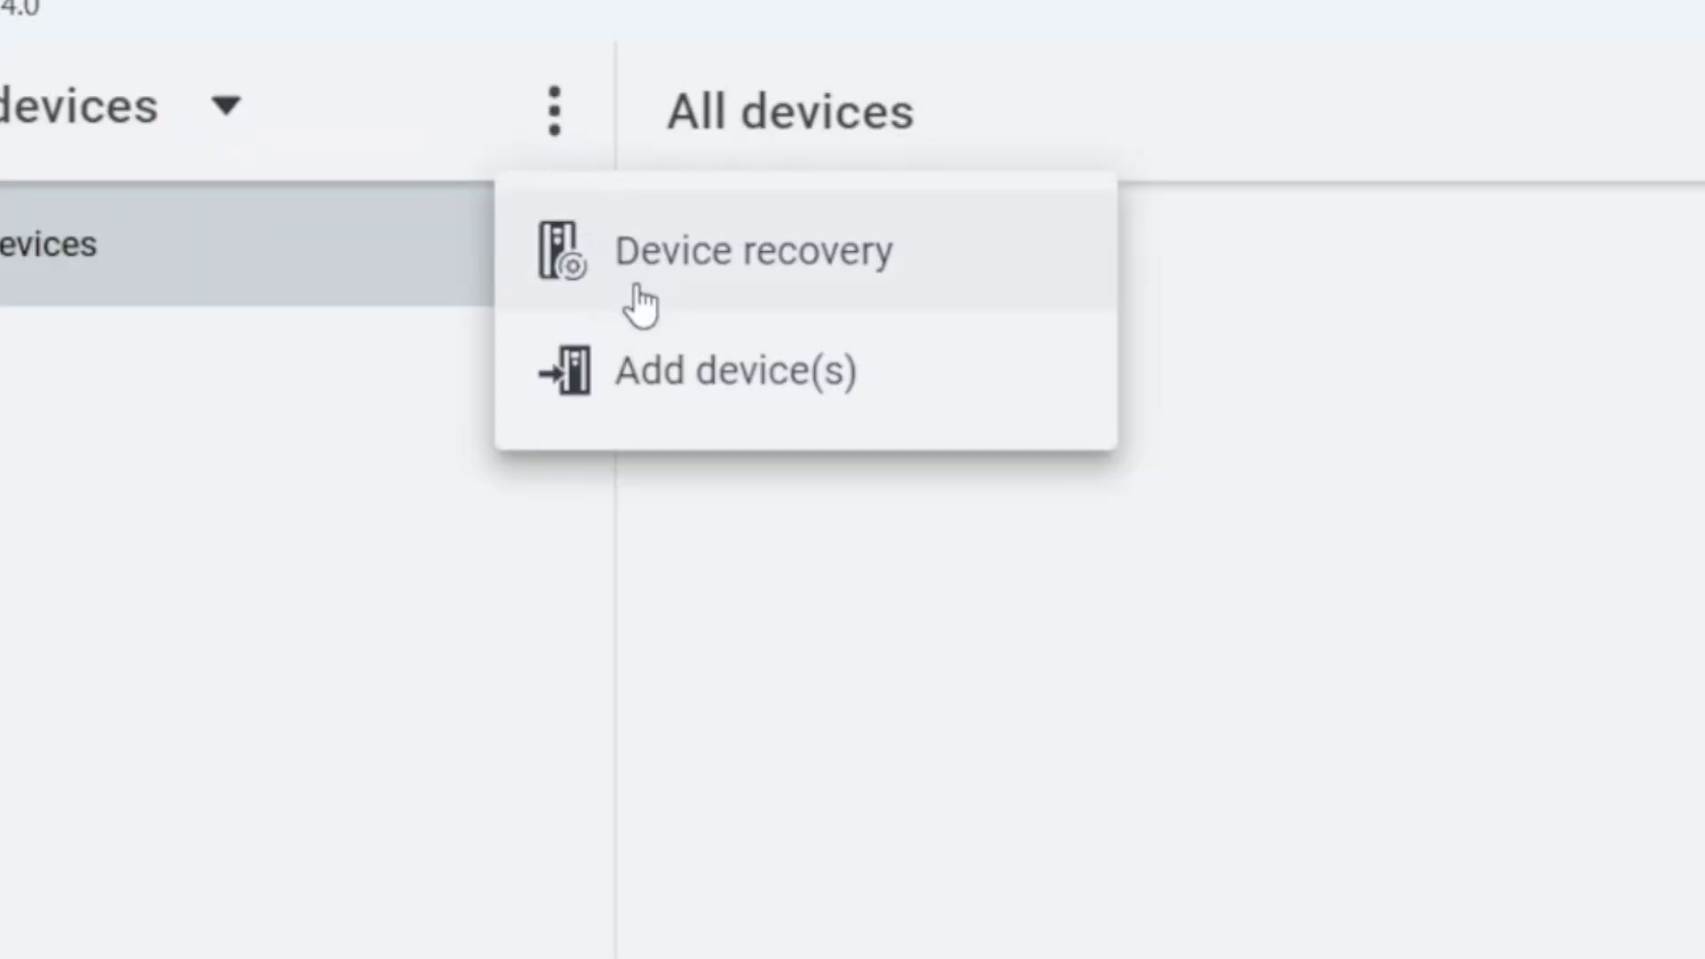
# - Add the iC2-30 drive over Serial on COM11 at 9600 baud, address 1
pyautogui.click(645, 386)
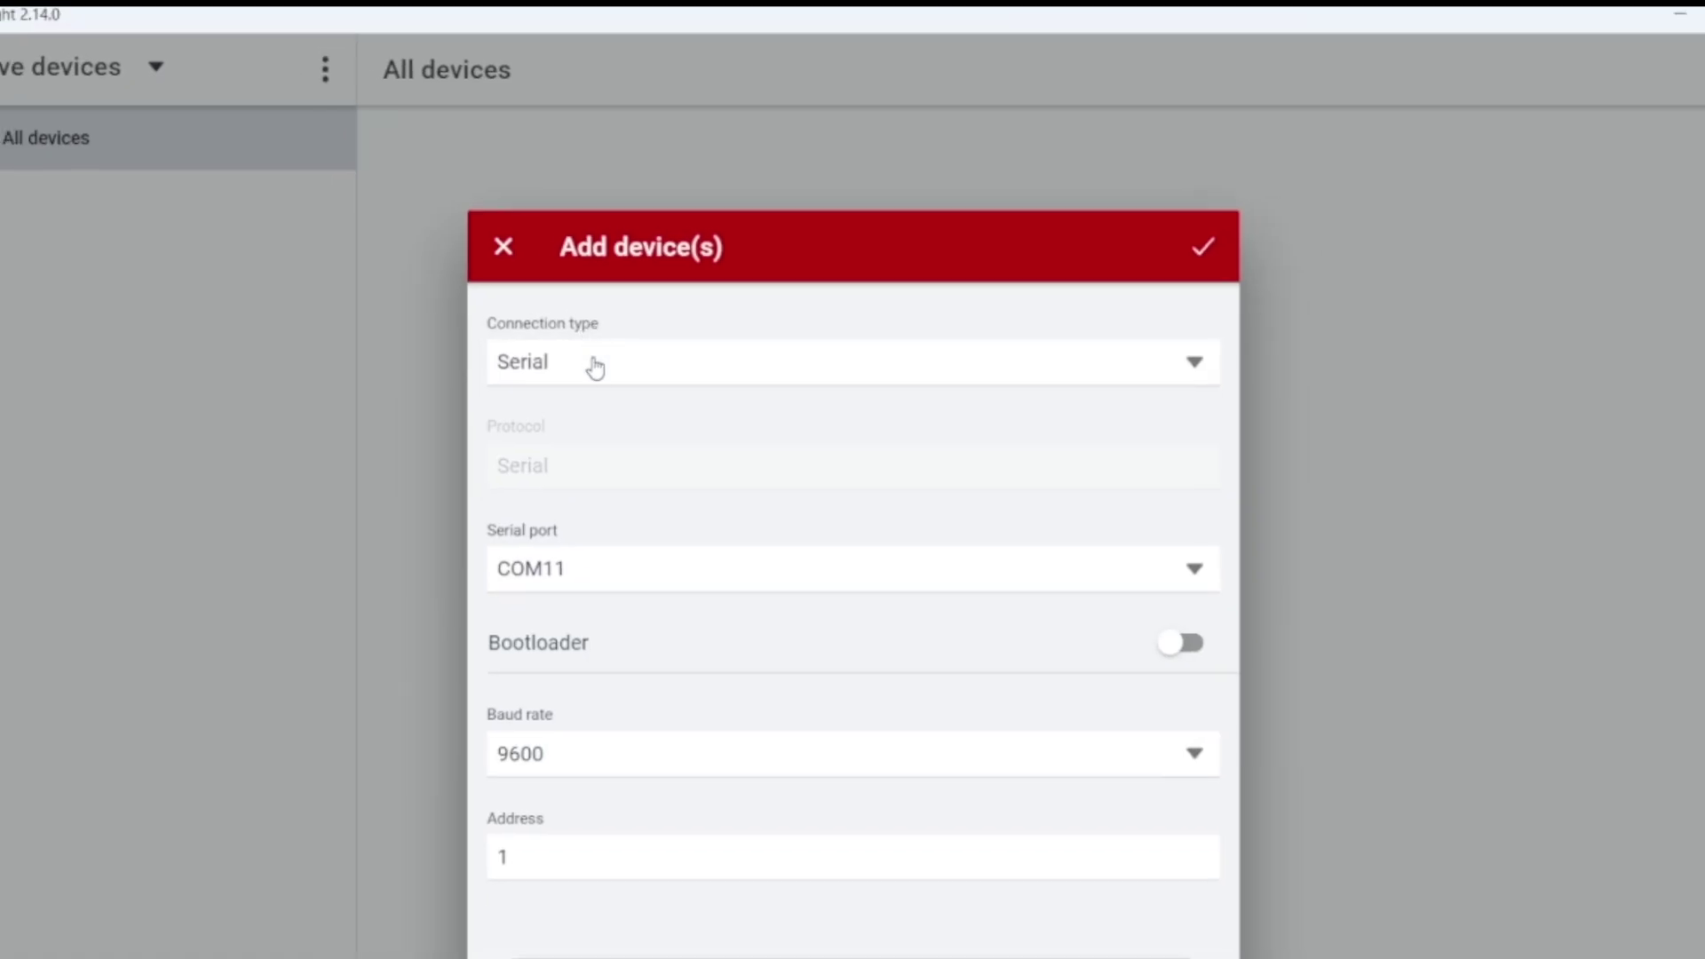
pyautogui.click(595, 367)
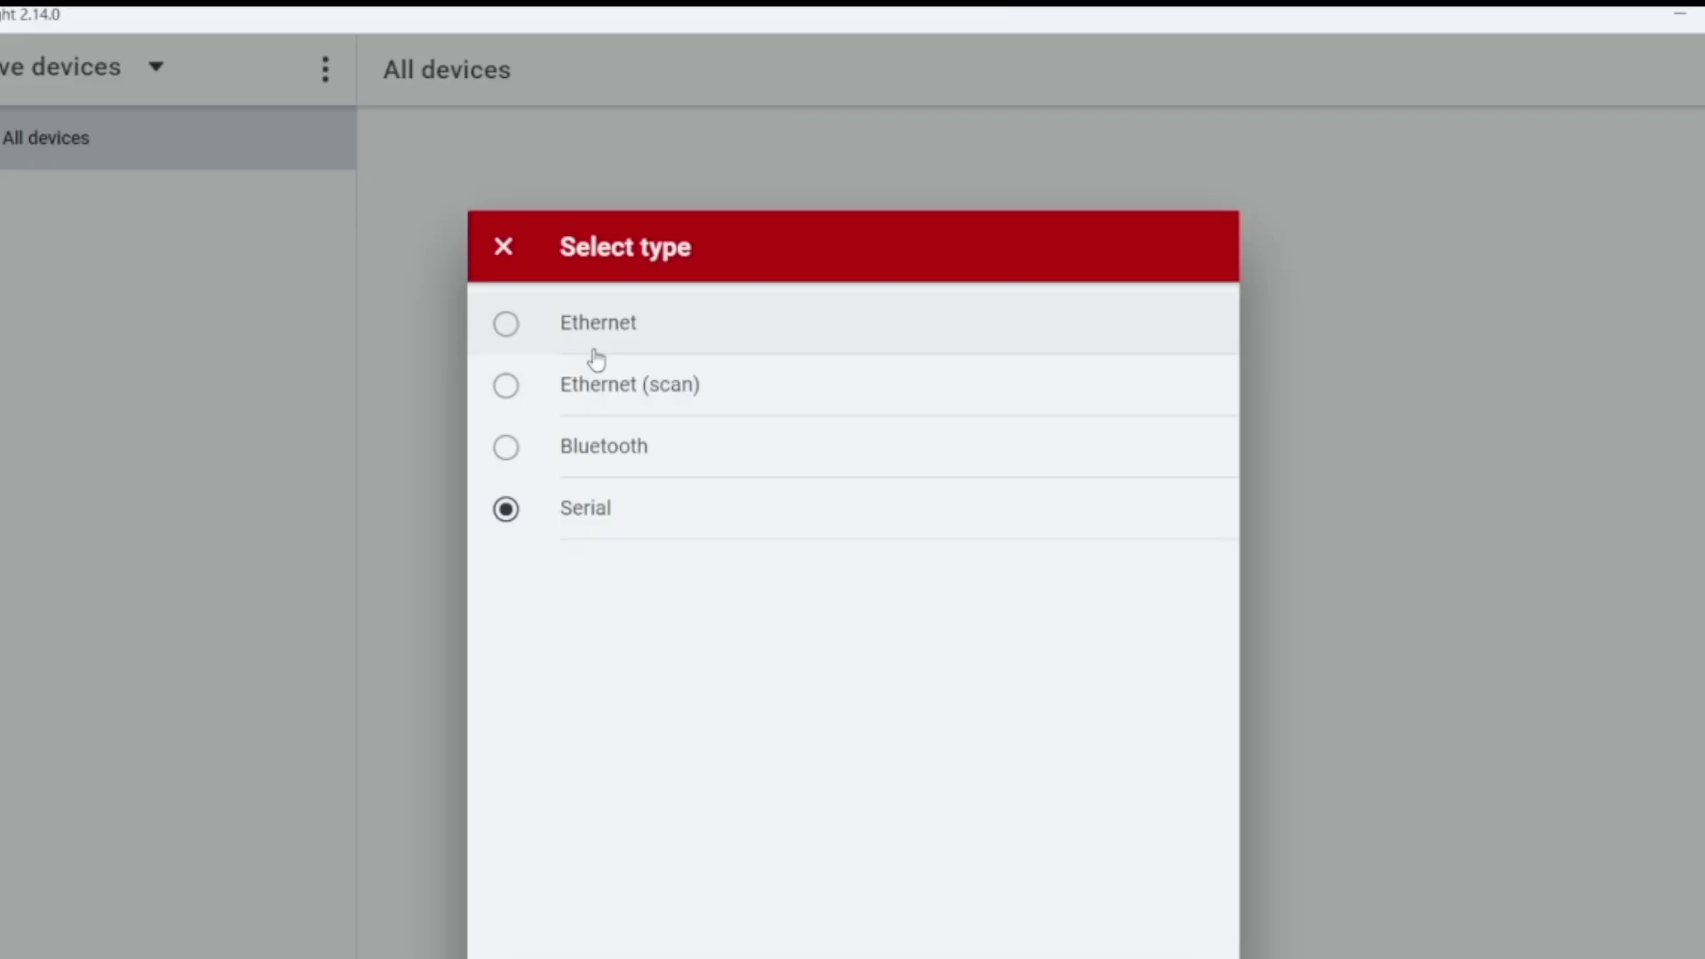
pyautogui.click(585, 508)
pyautogui.click(575, 583)
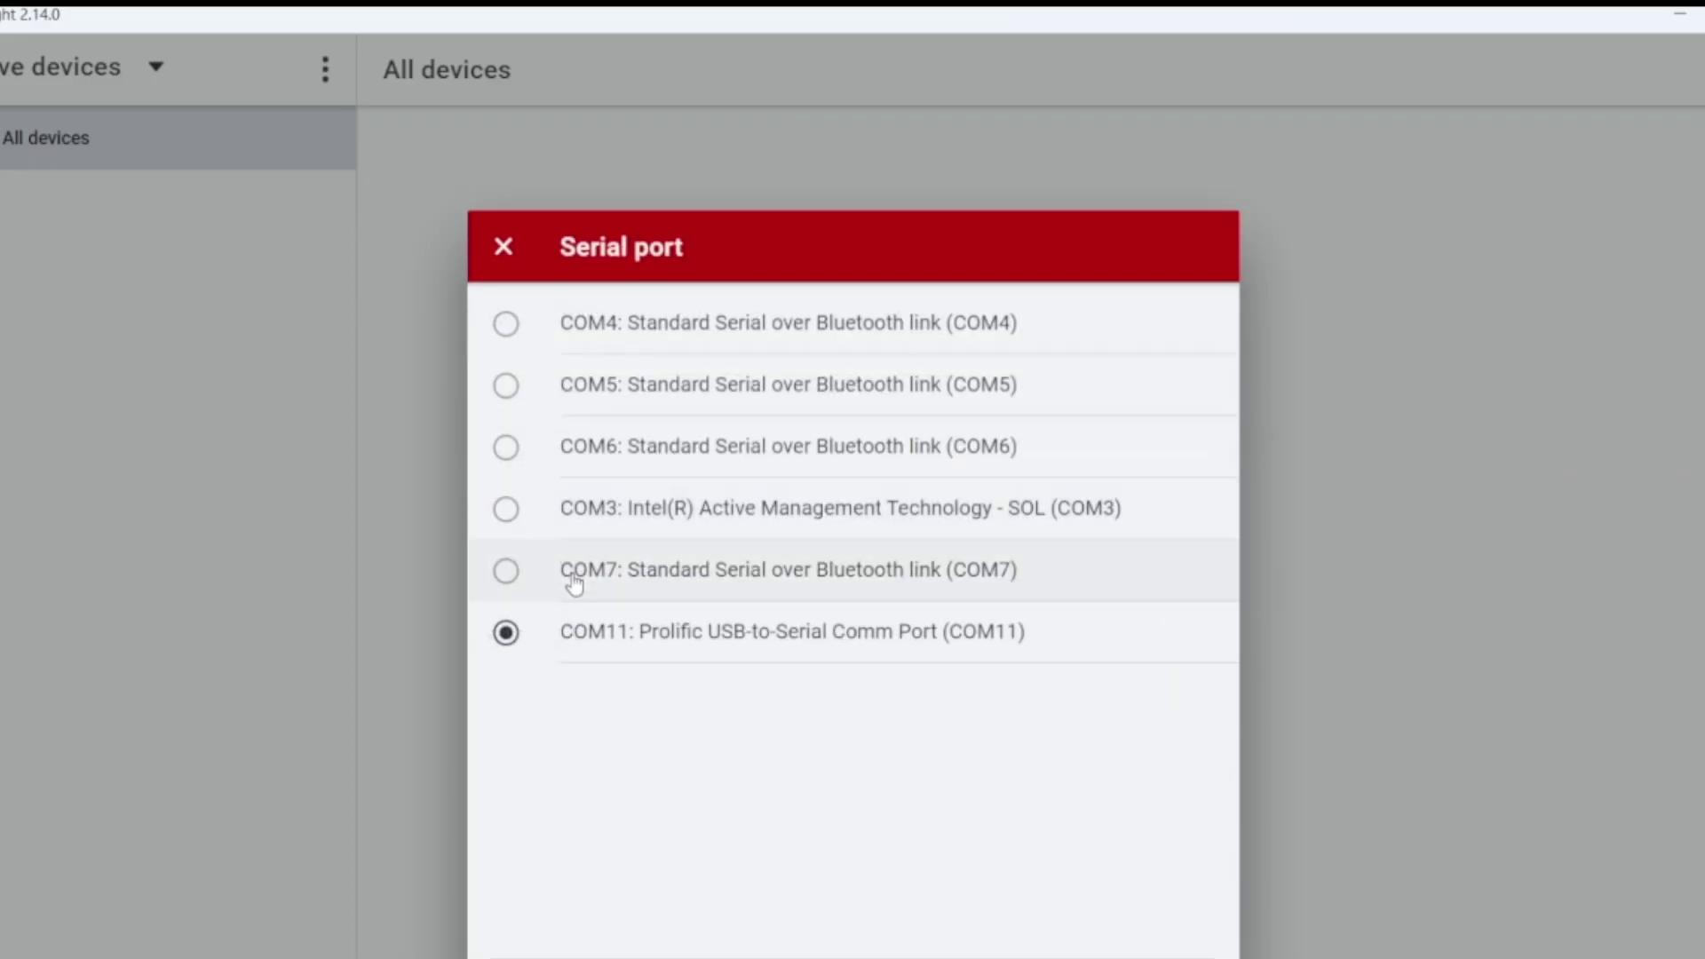
pyautogui.click(632, 646)
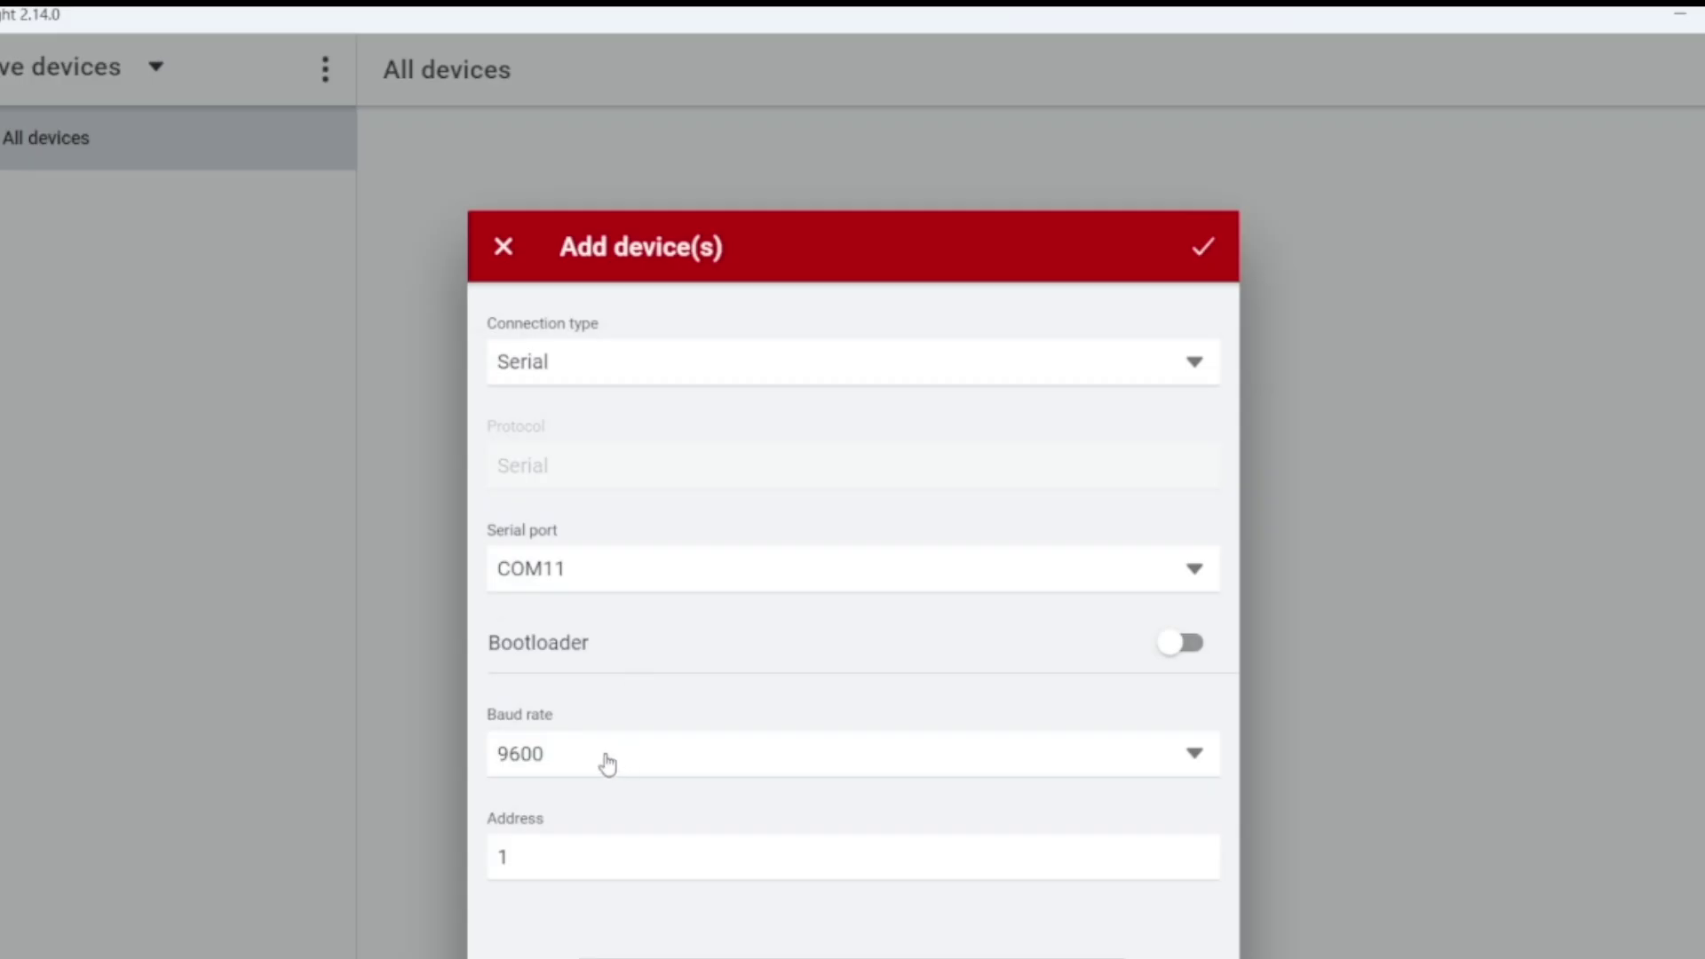
pyautogui.click(552, 842)
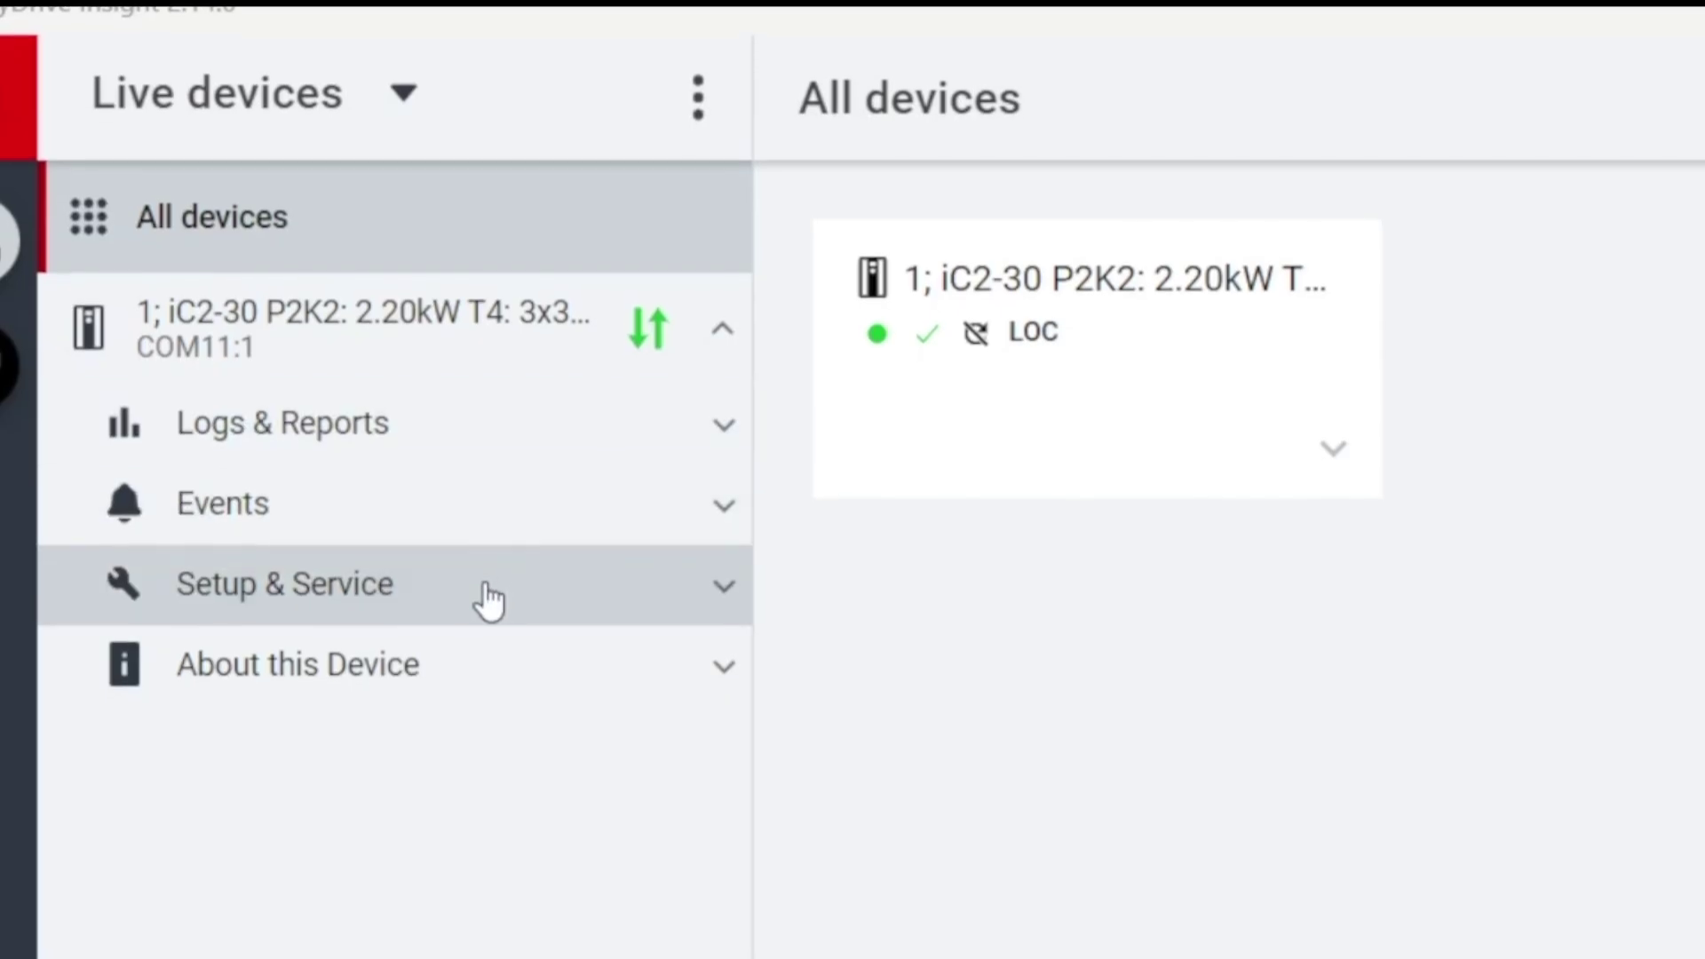
# - Open the drive's Live parameter table under Setup & Service > Parameters
pyautogui.click(487, 599)
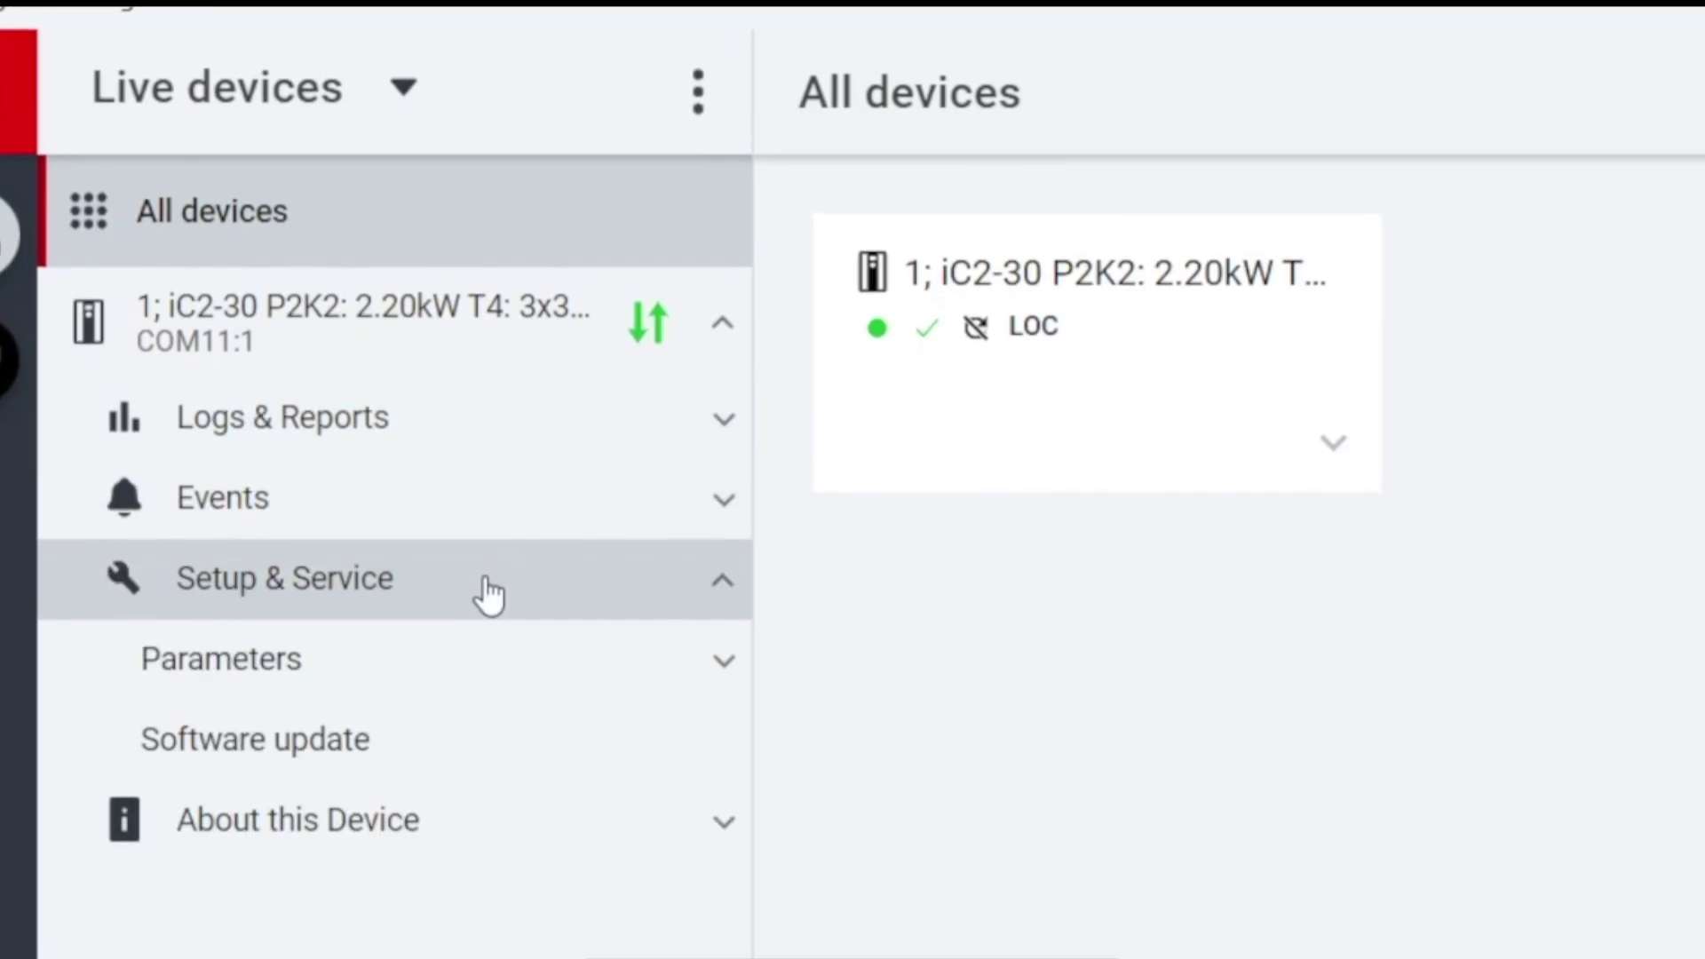
pyautogui.click(426, 654)
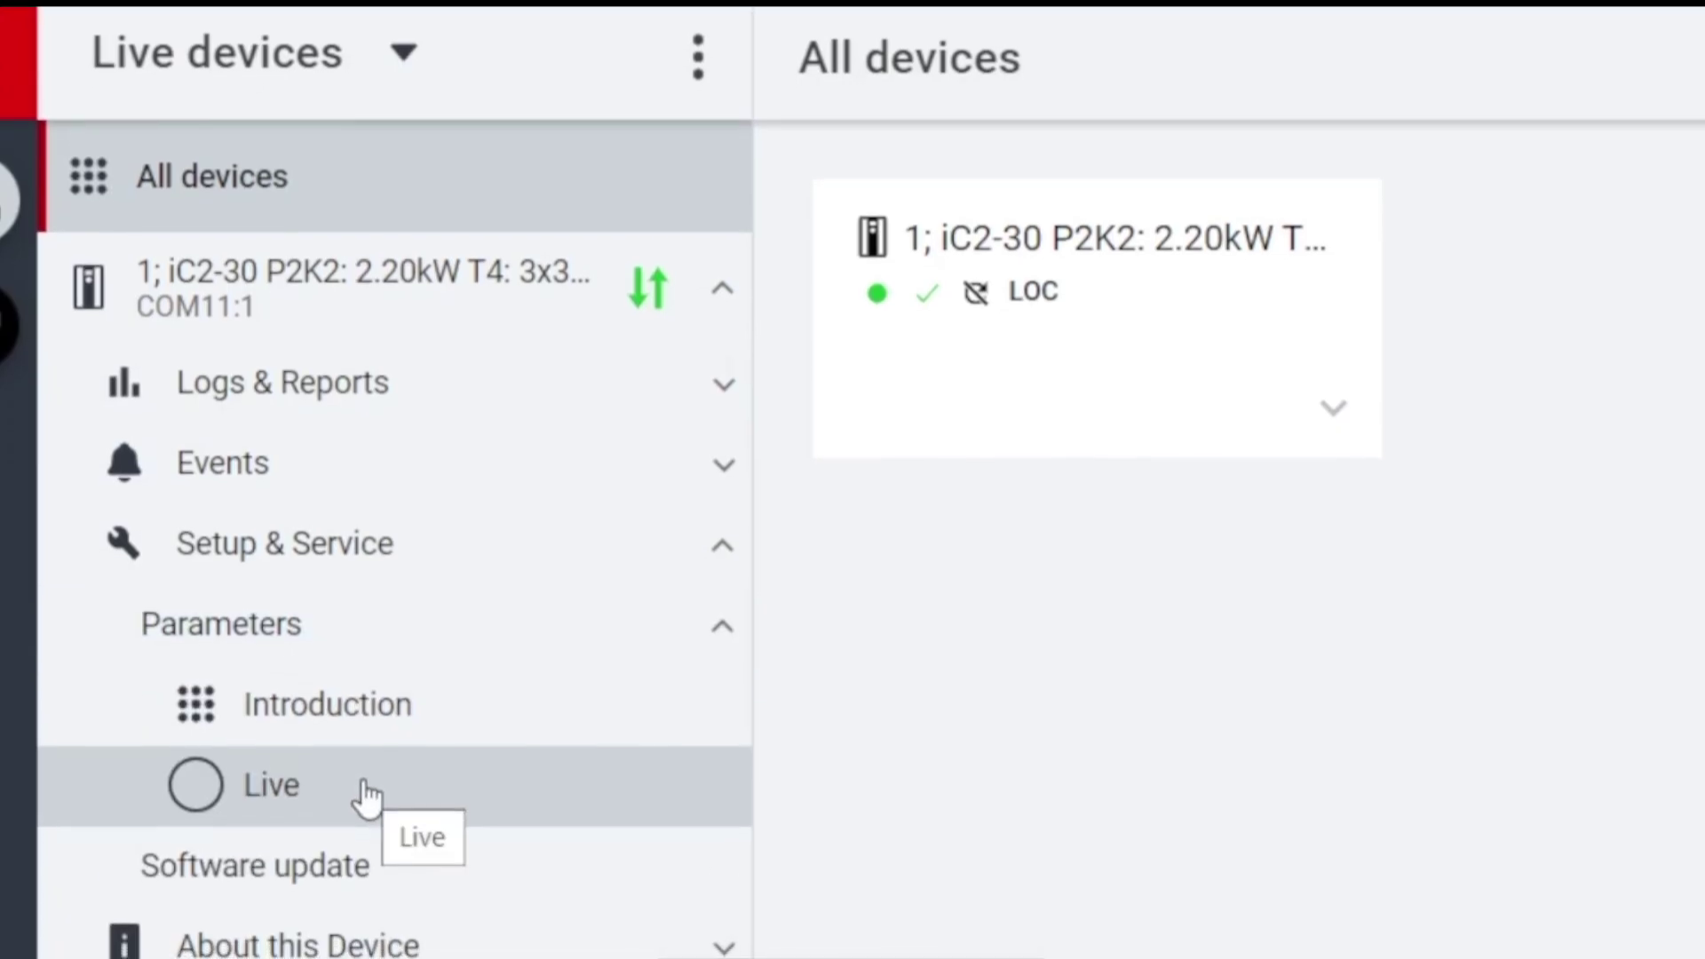
pyautogui.click(368, 793)
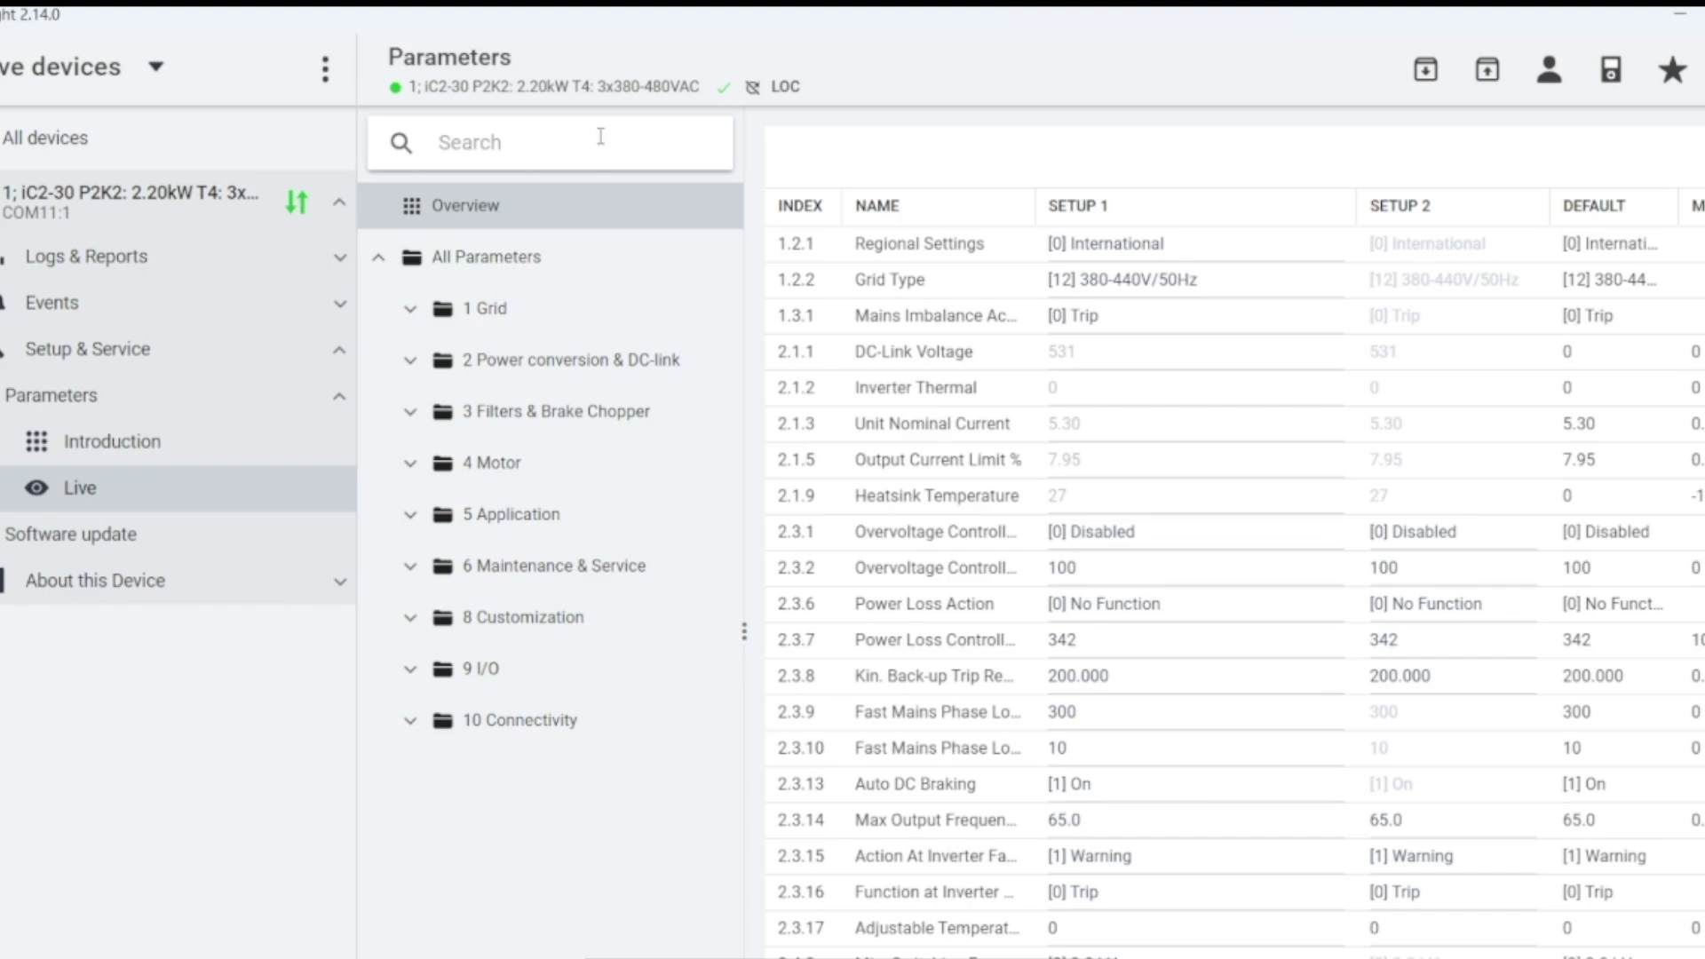
# - Search the parameters for 'motor c', then replace the search with '341'
pyautogui.write('mo')
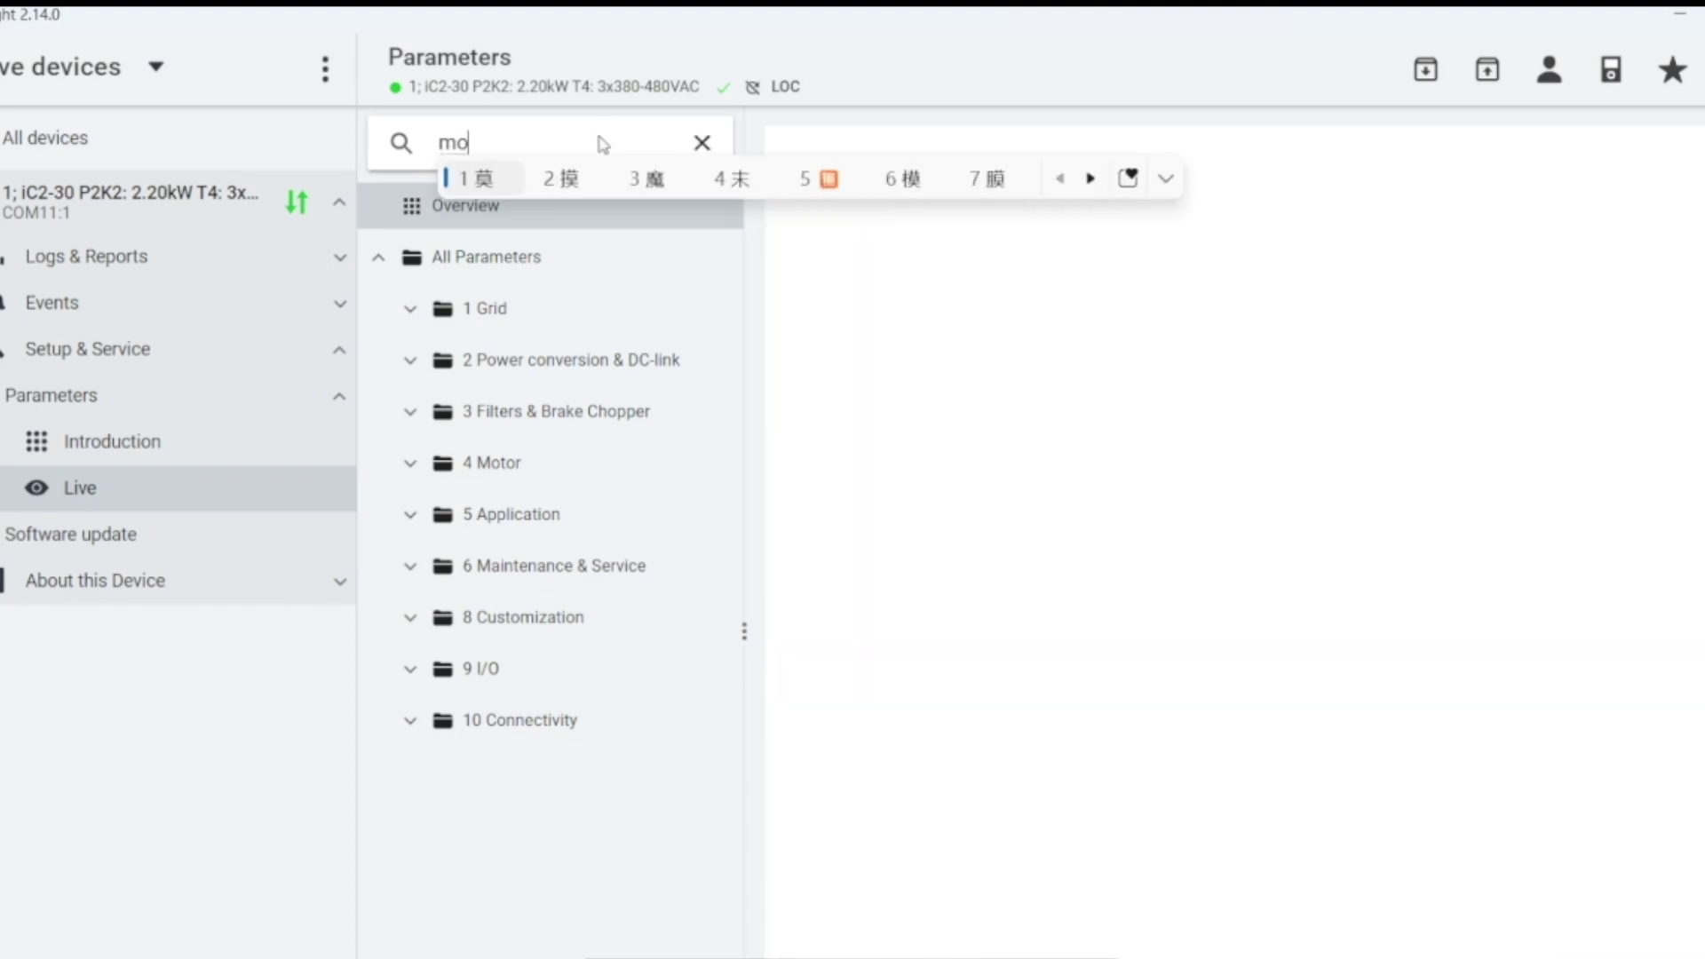
pyautogui.write('tor ')
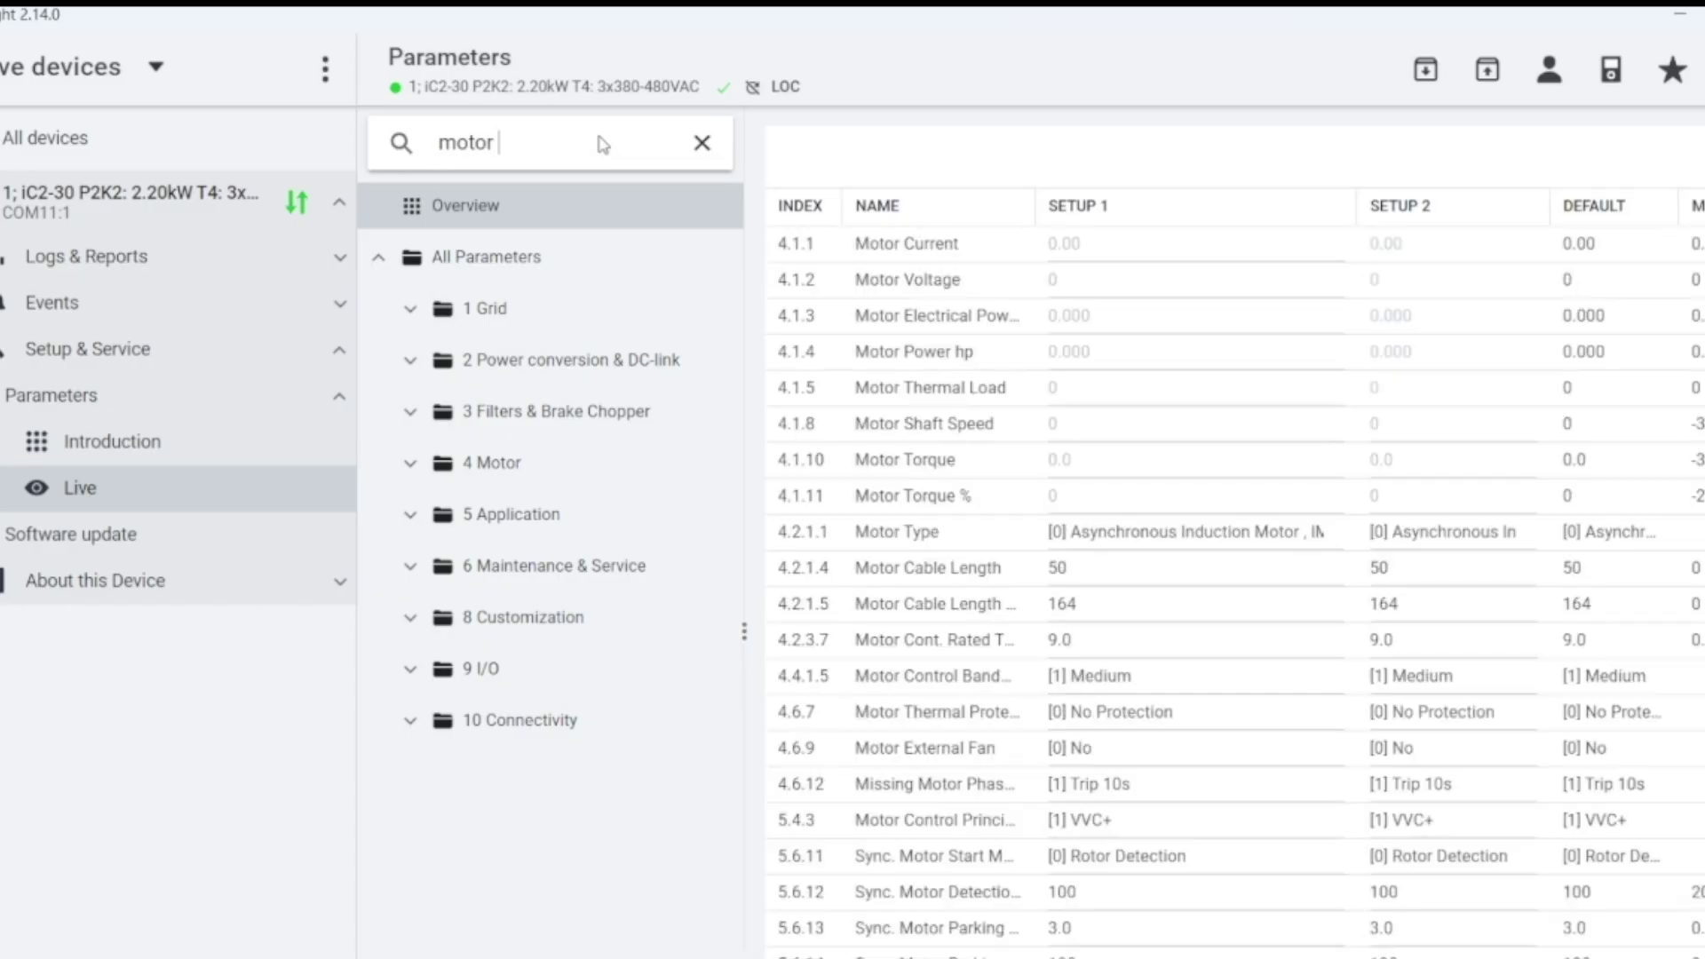
pyautogui.write('c')
pyautogui.hotkey('ctrl', 'a')
pyautogui.write('341')
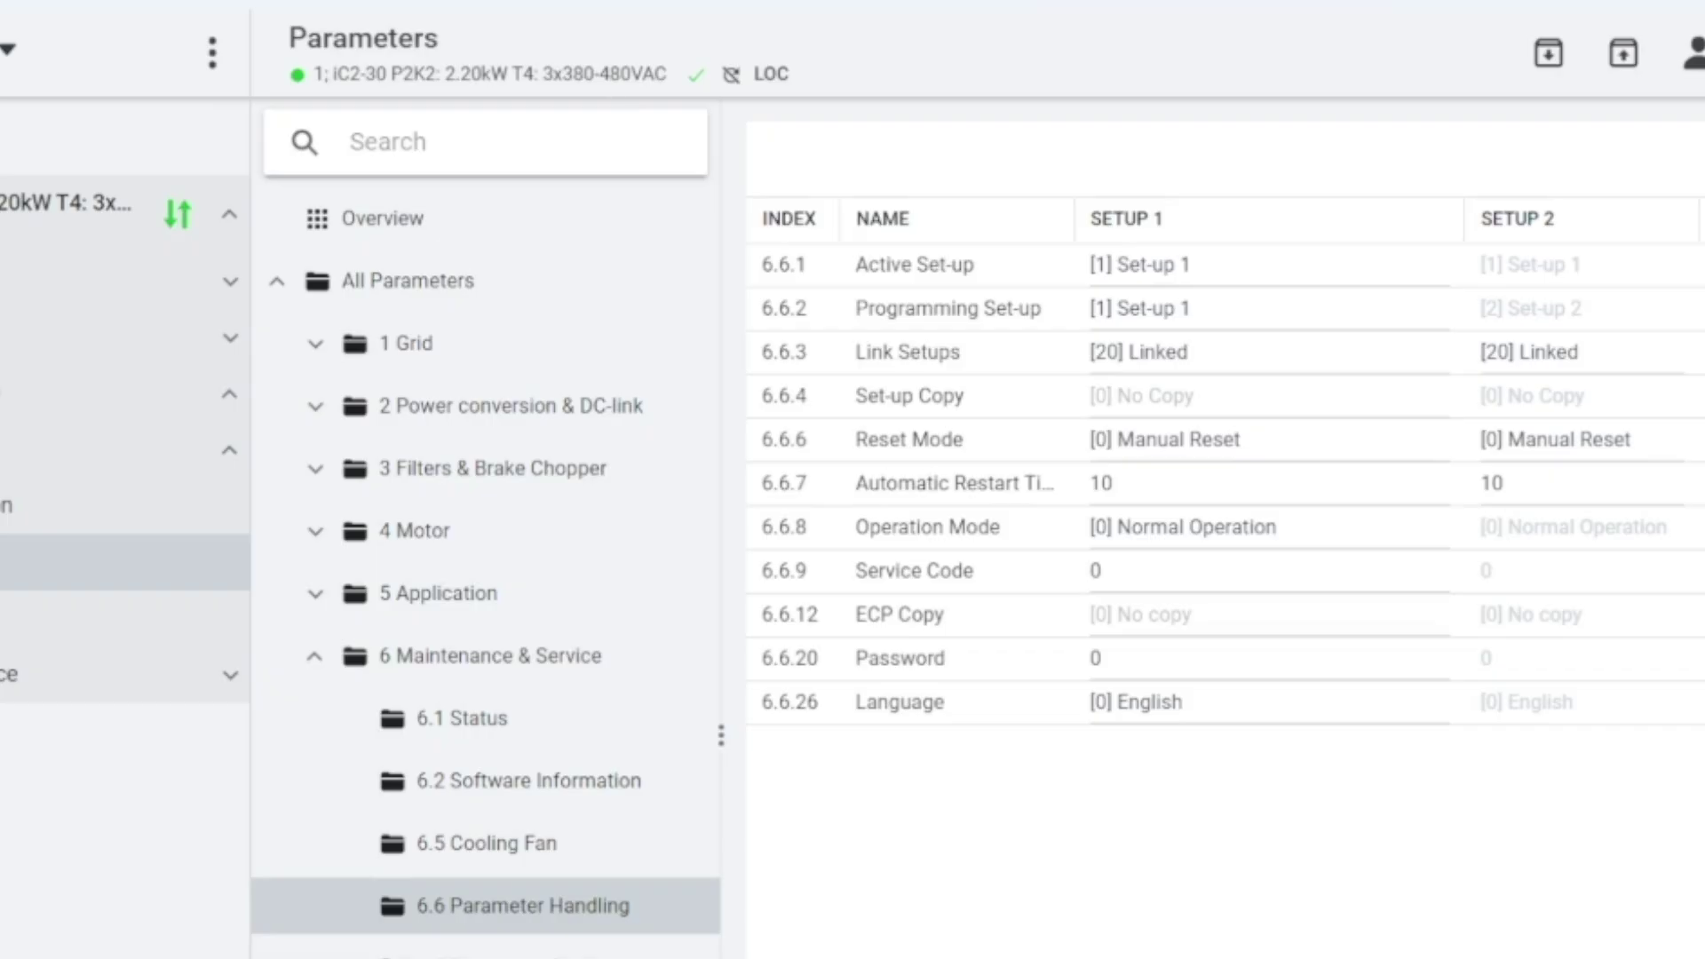
# - View the 4 Motor > 4.2.2 Nameplate Data parameters, then return to All Parameters
pyautogui.click(315, 657)
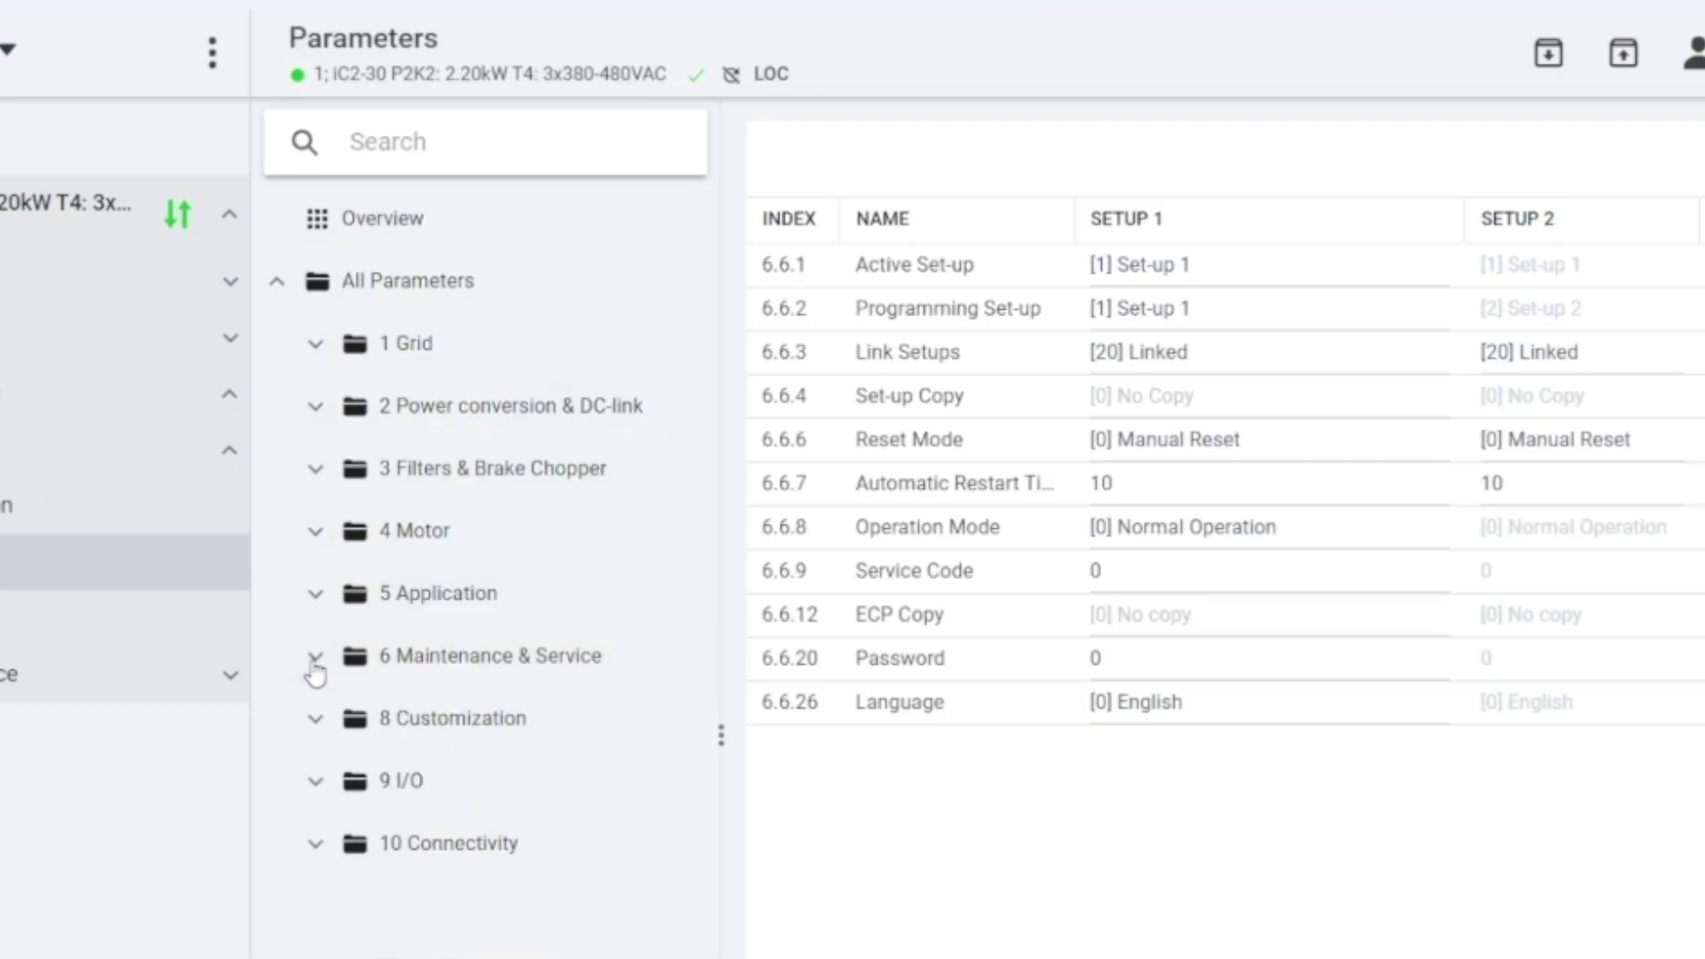
pyautogui.click(324, 547)
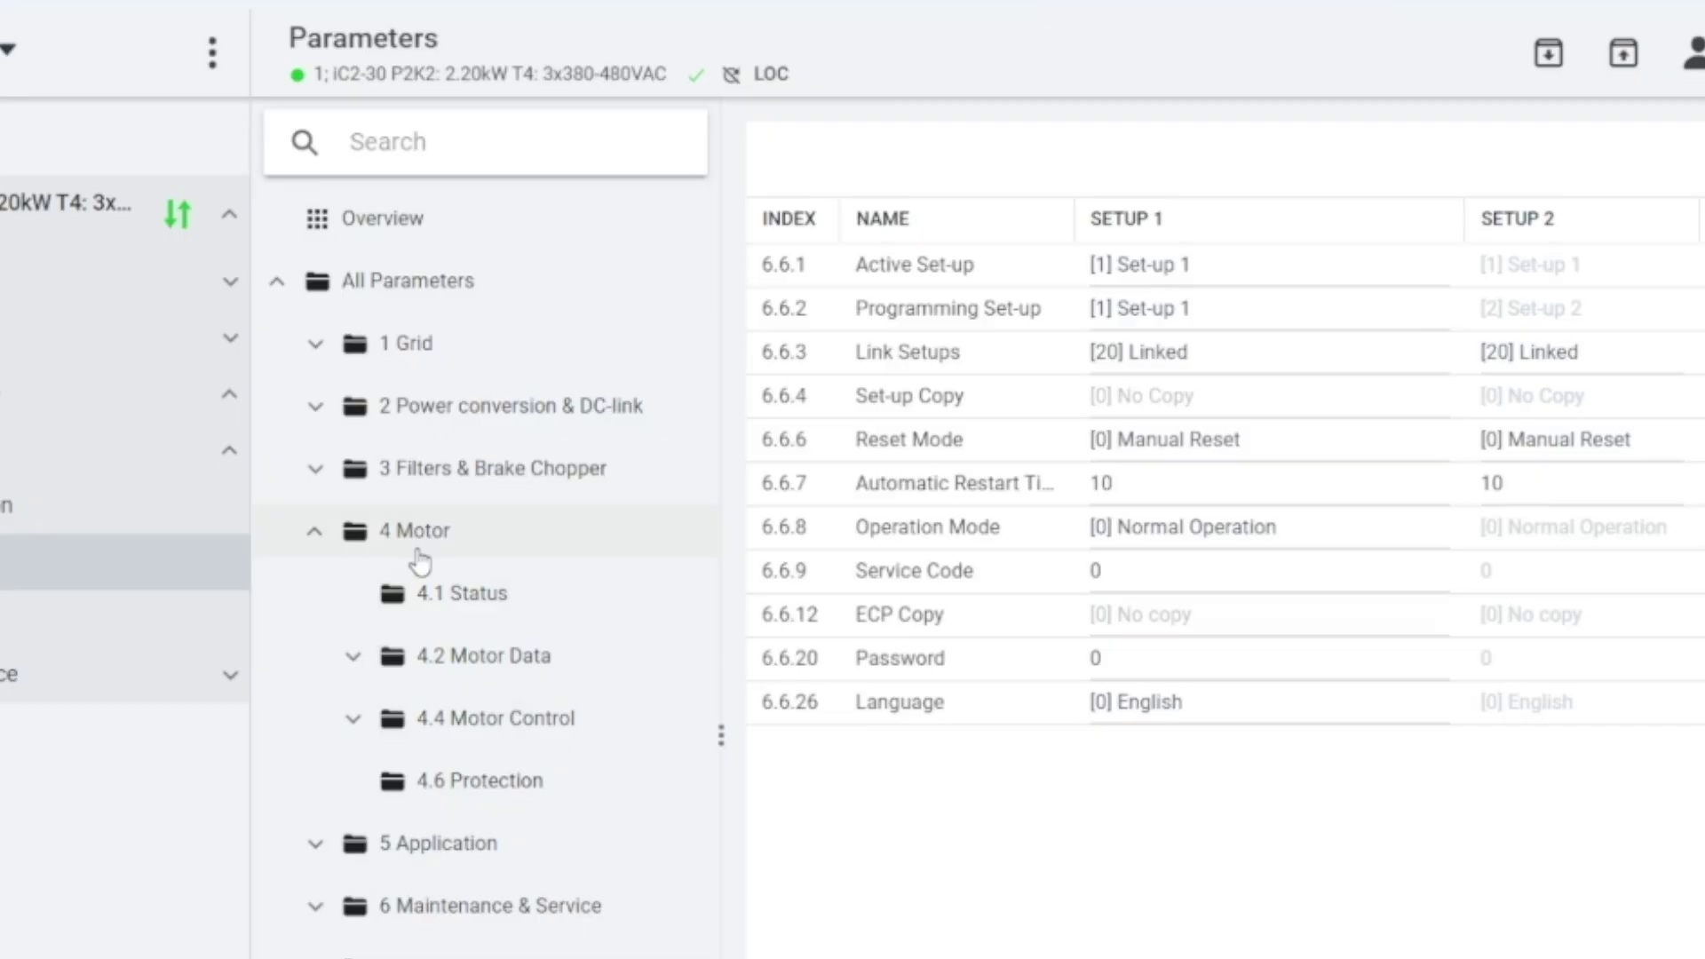
pyautogui.click(476, 677)
pyautogui.click(353, 659)
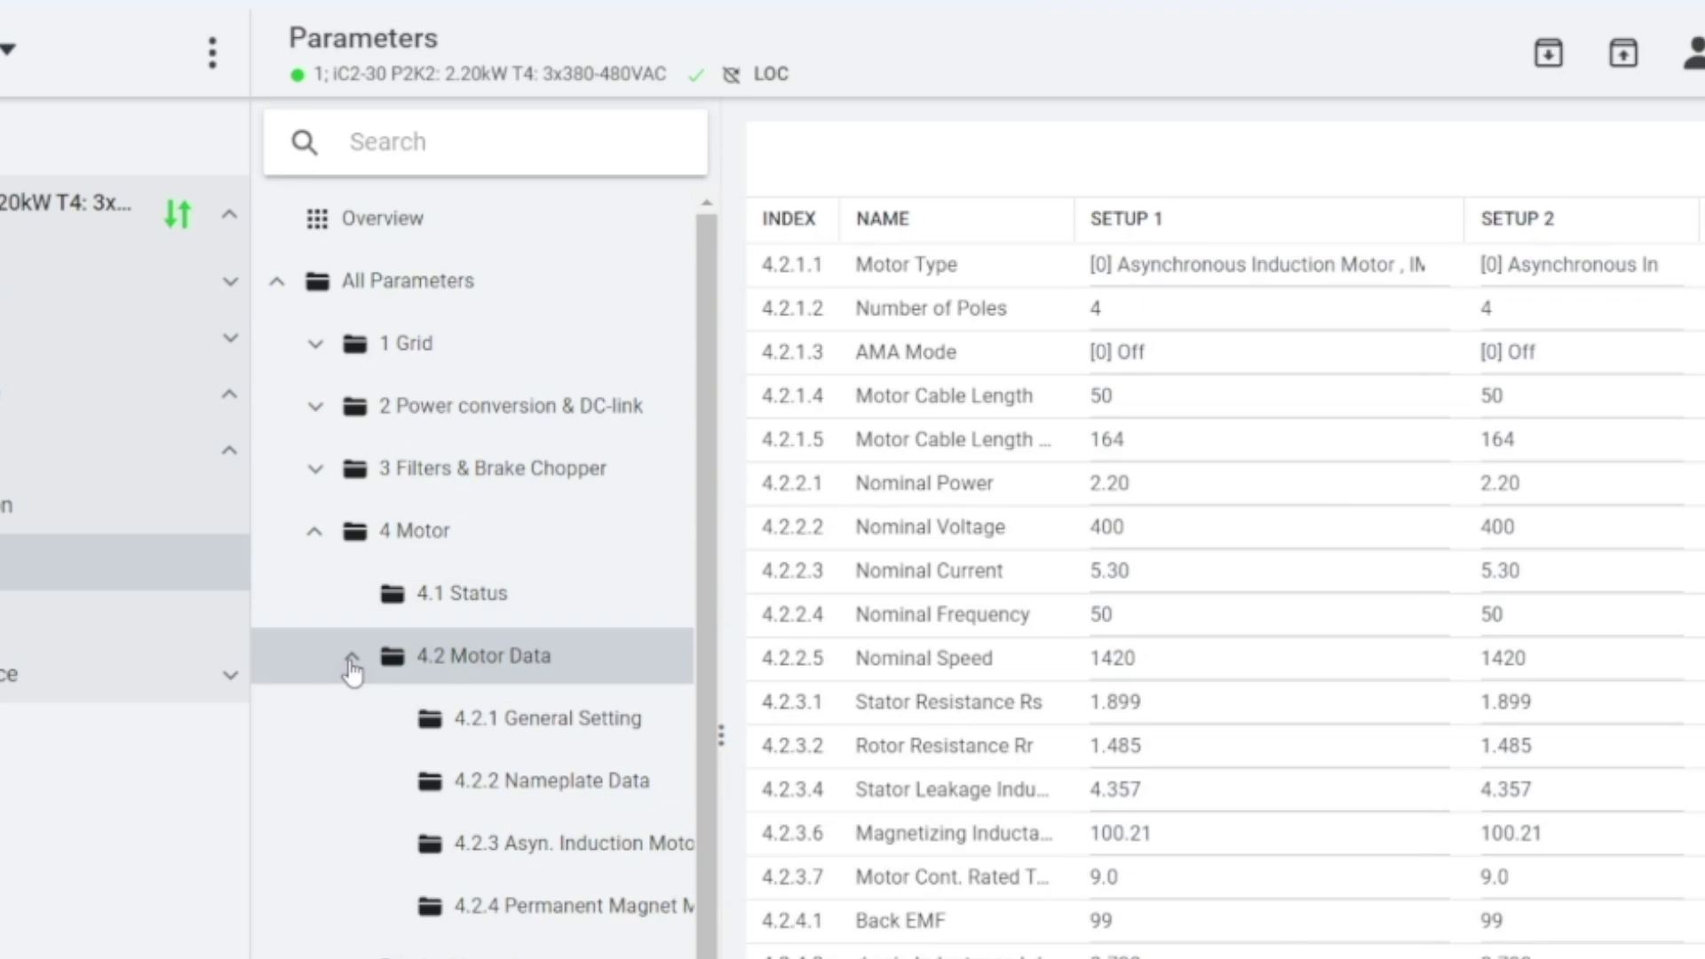
pyautogui.click(540, 786)
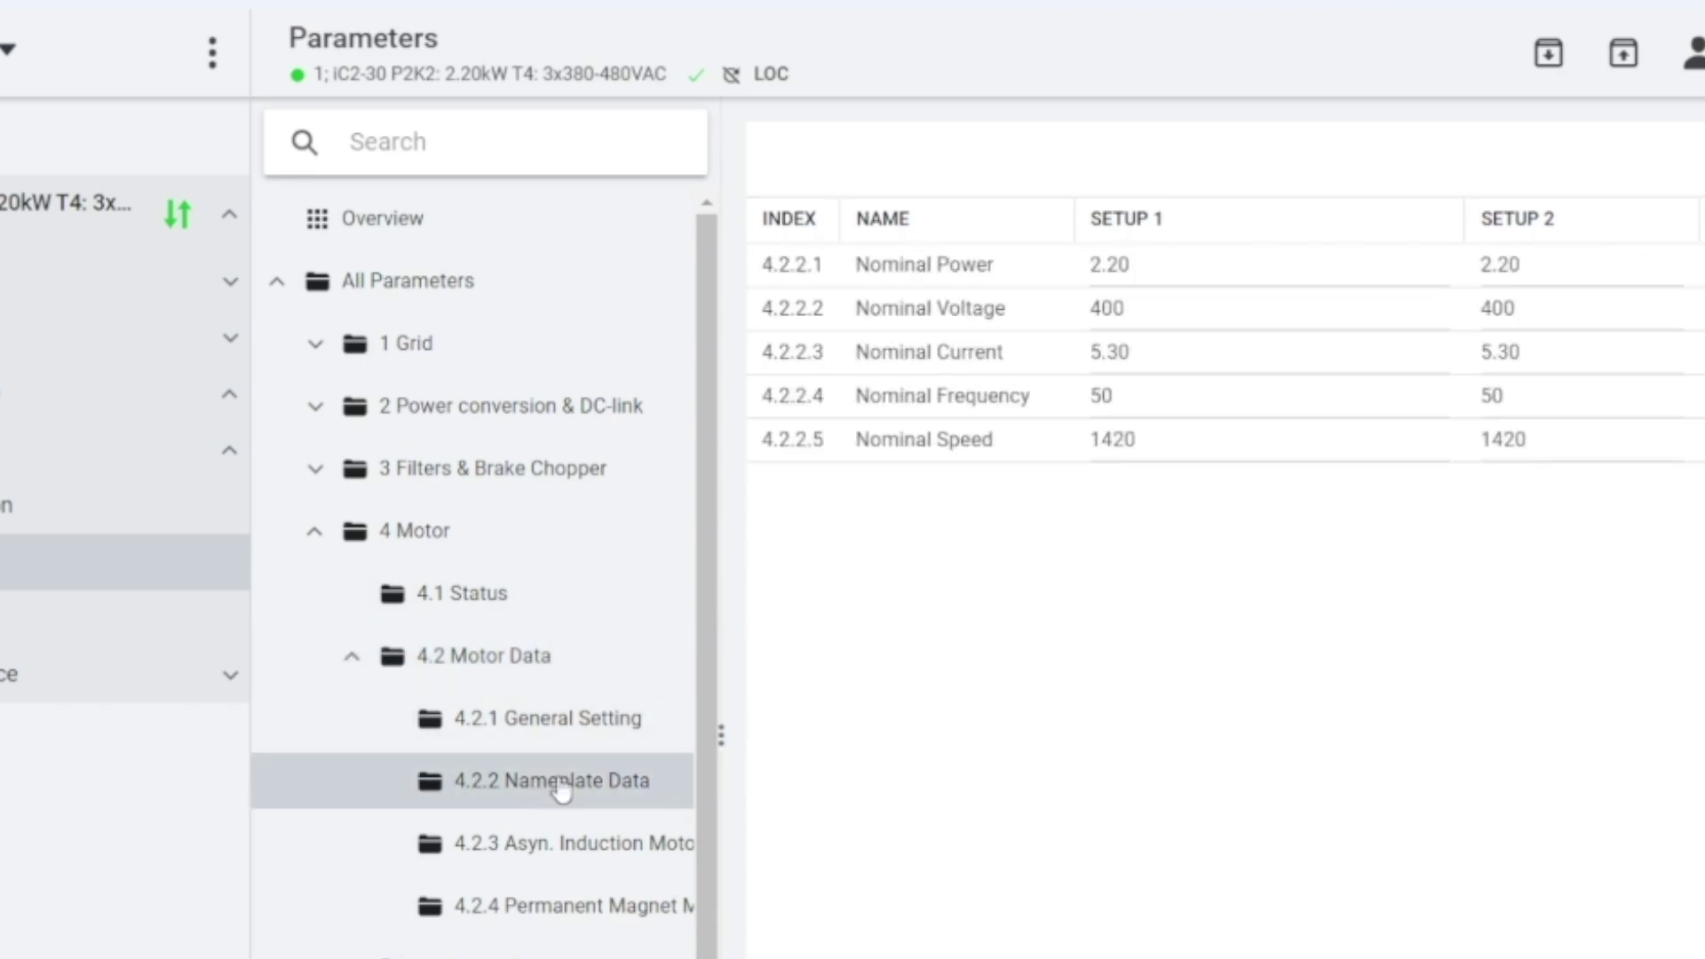
pyautogui.click(77, 590)
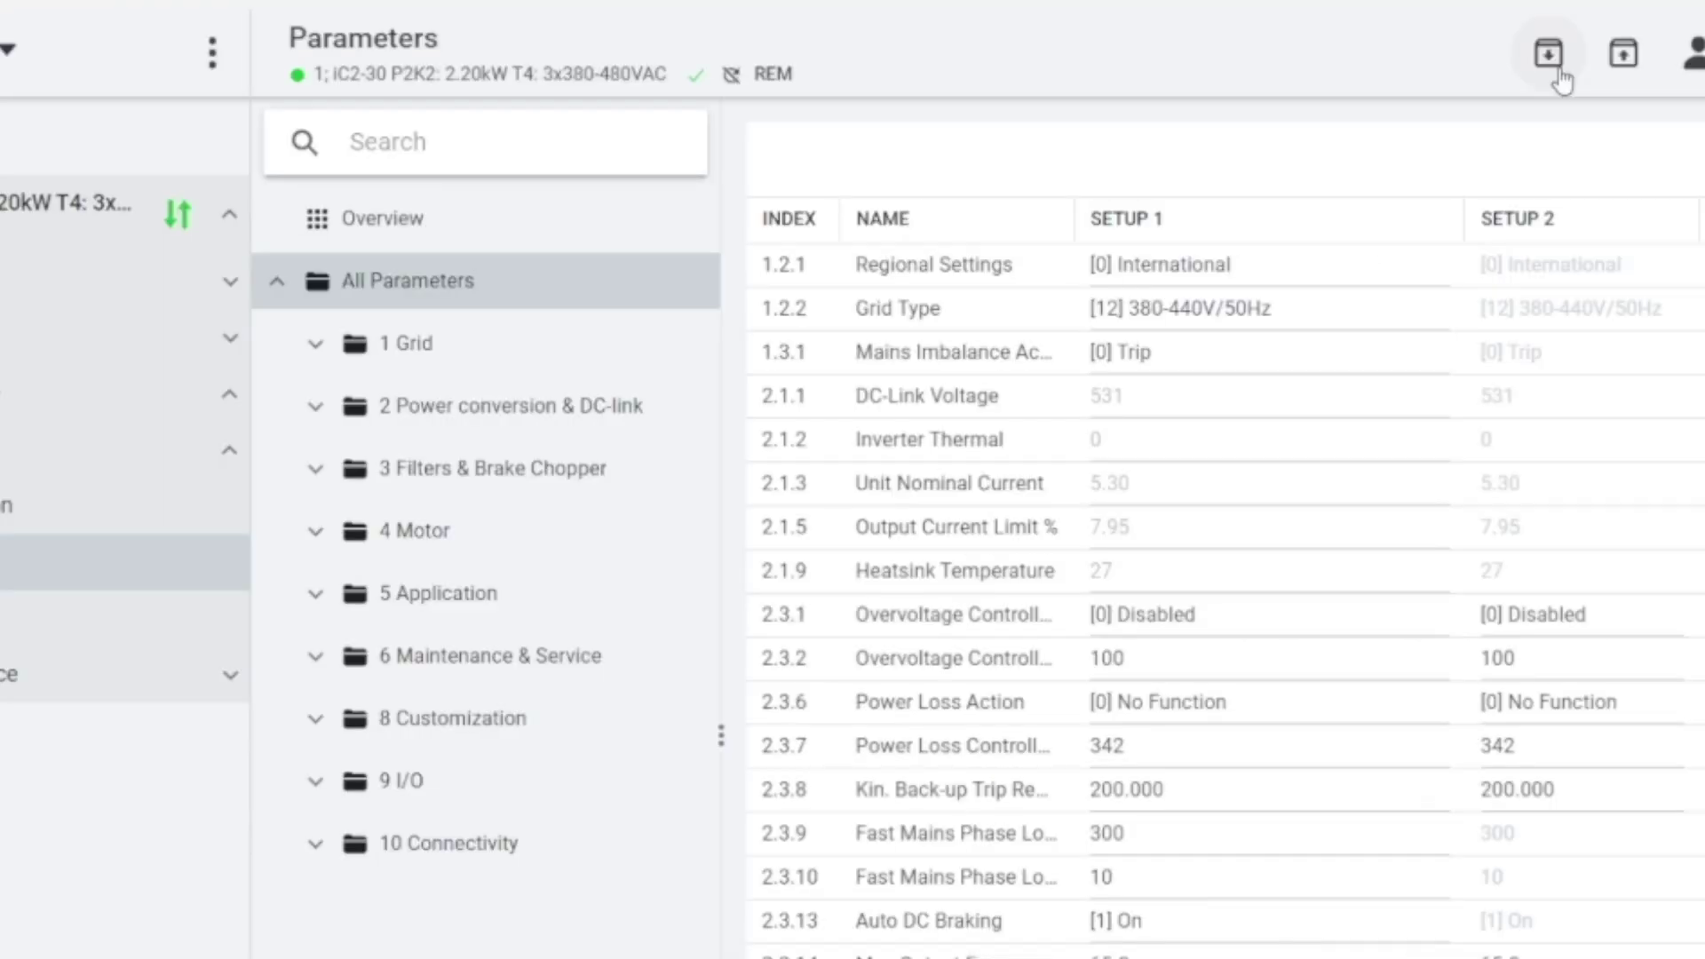
# - Back up the drive's parameters into a new project 'iC2 demo' using the default backup name
pyautogui.click(1558, 69)
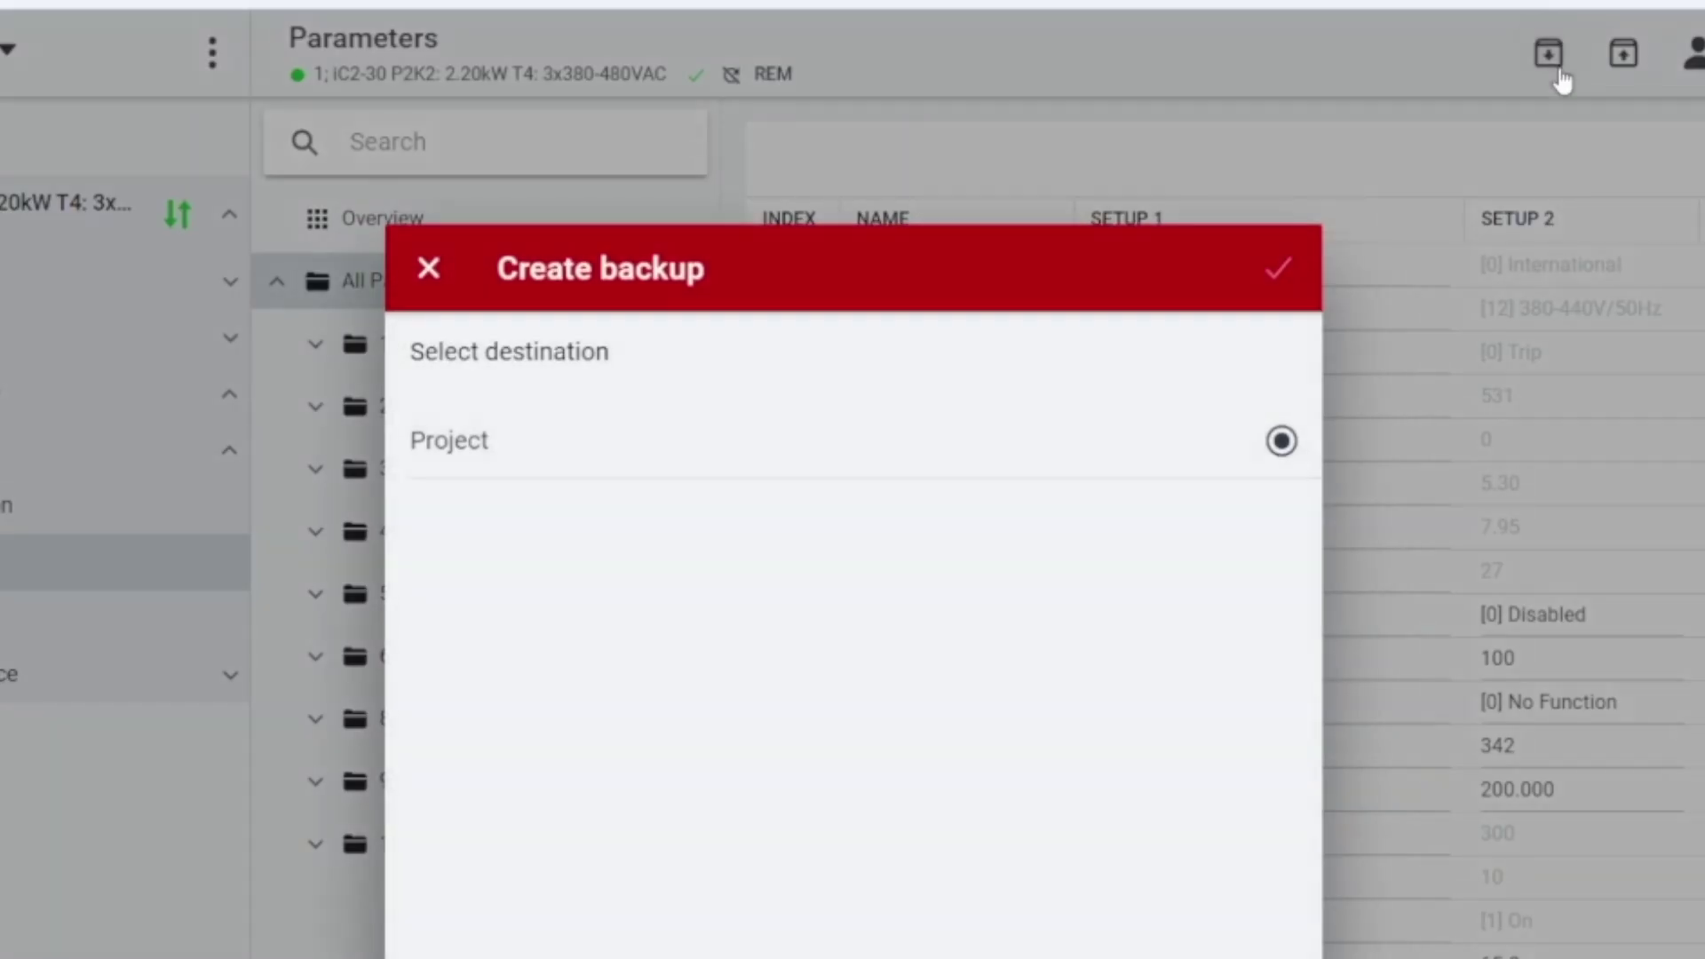
pyautogui.click(711, 412)
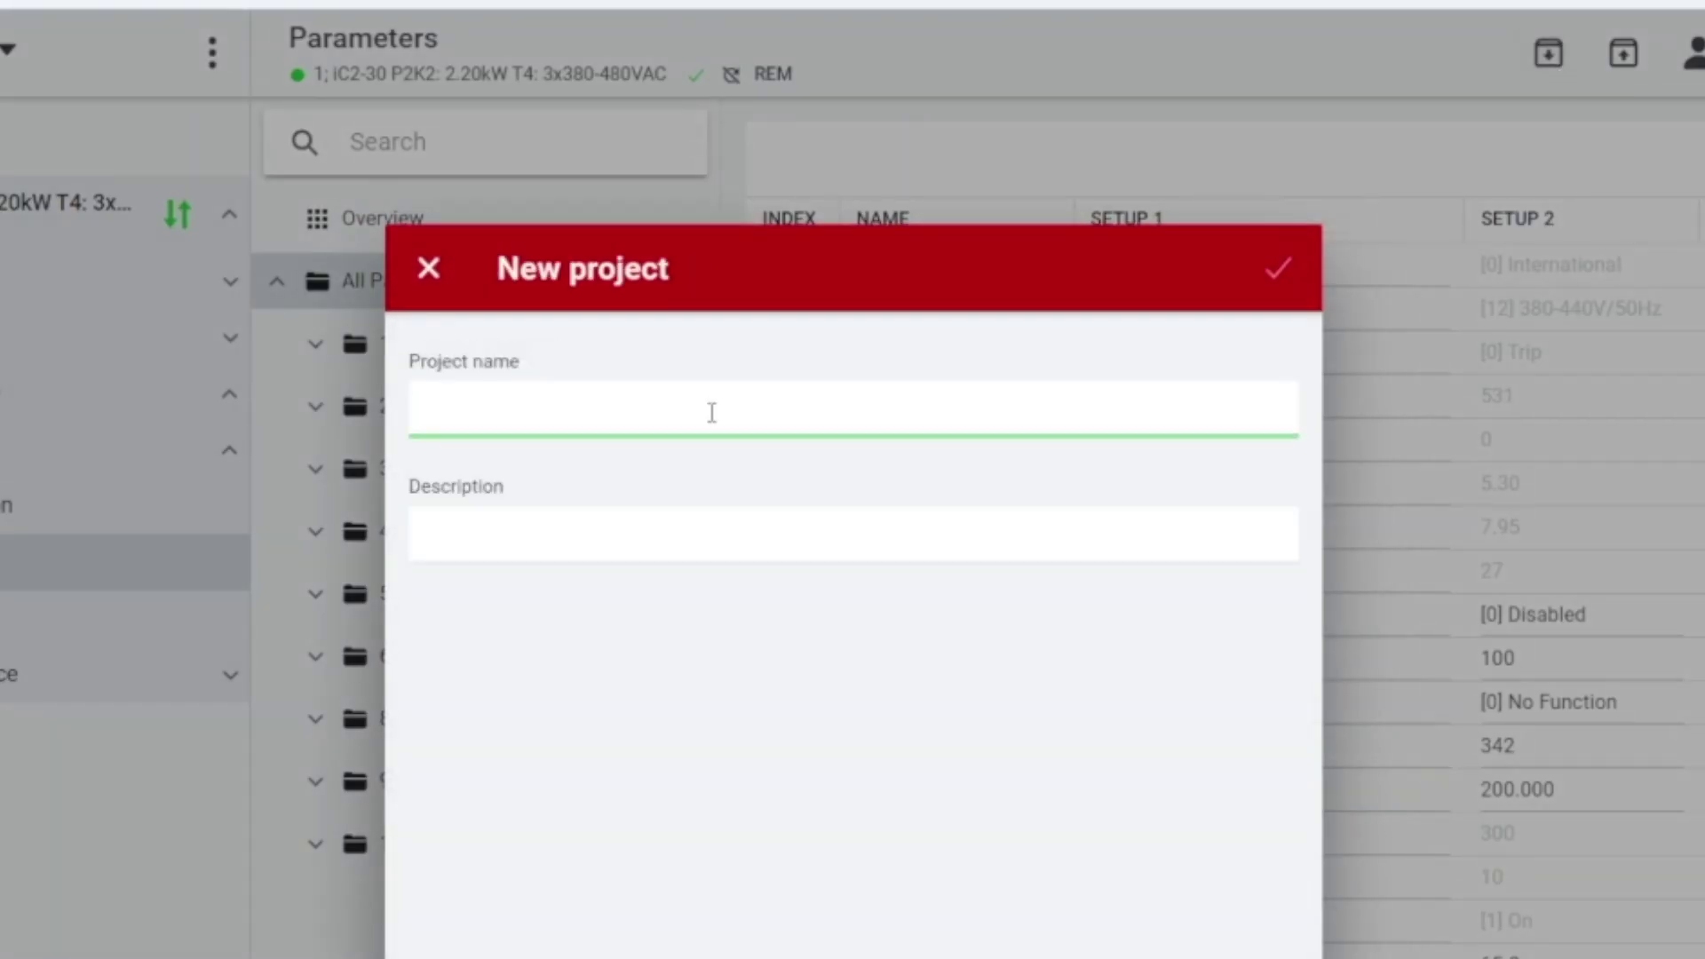
pyautogui.write('i')
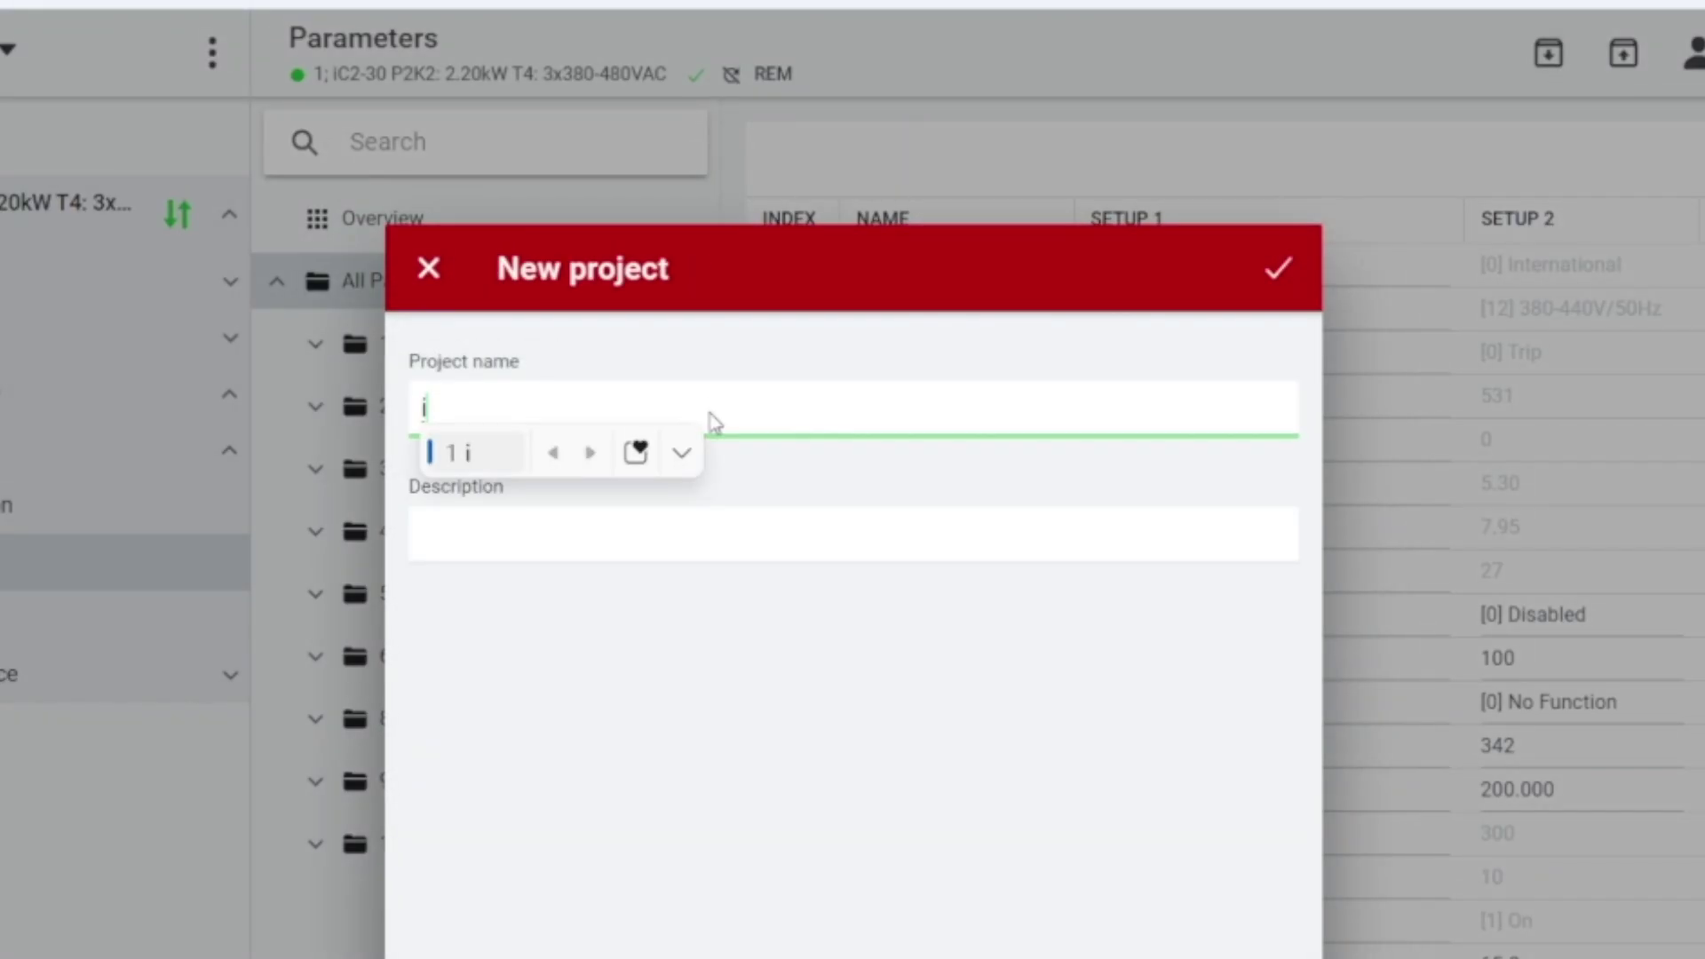
pyautogui.write('C')
pyautogui.press('Return')
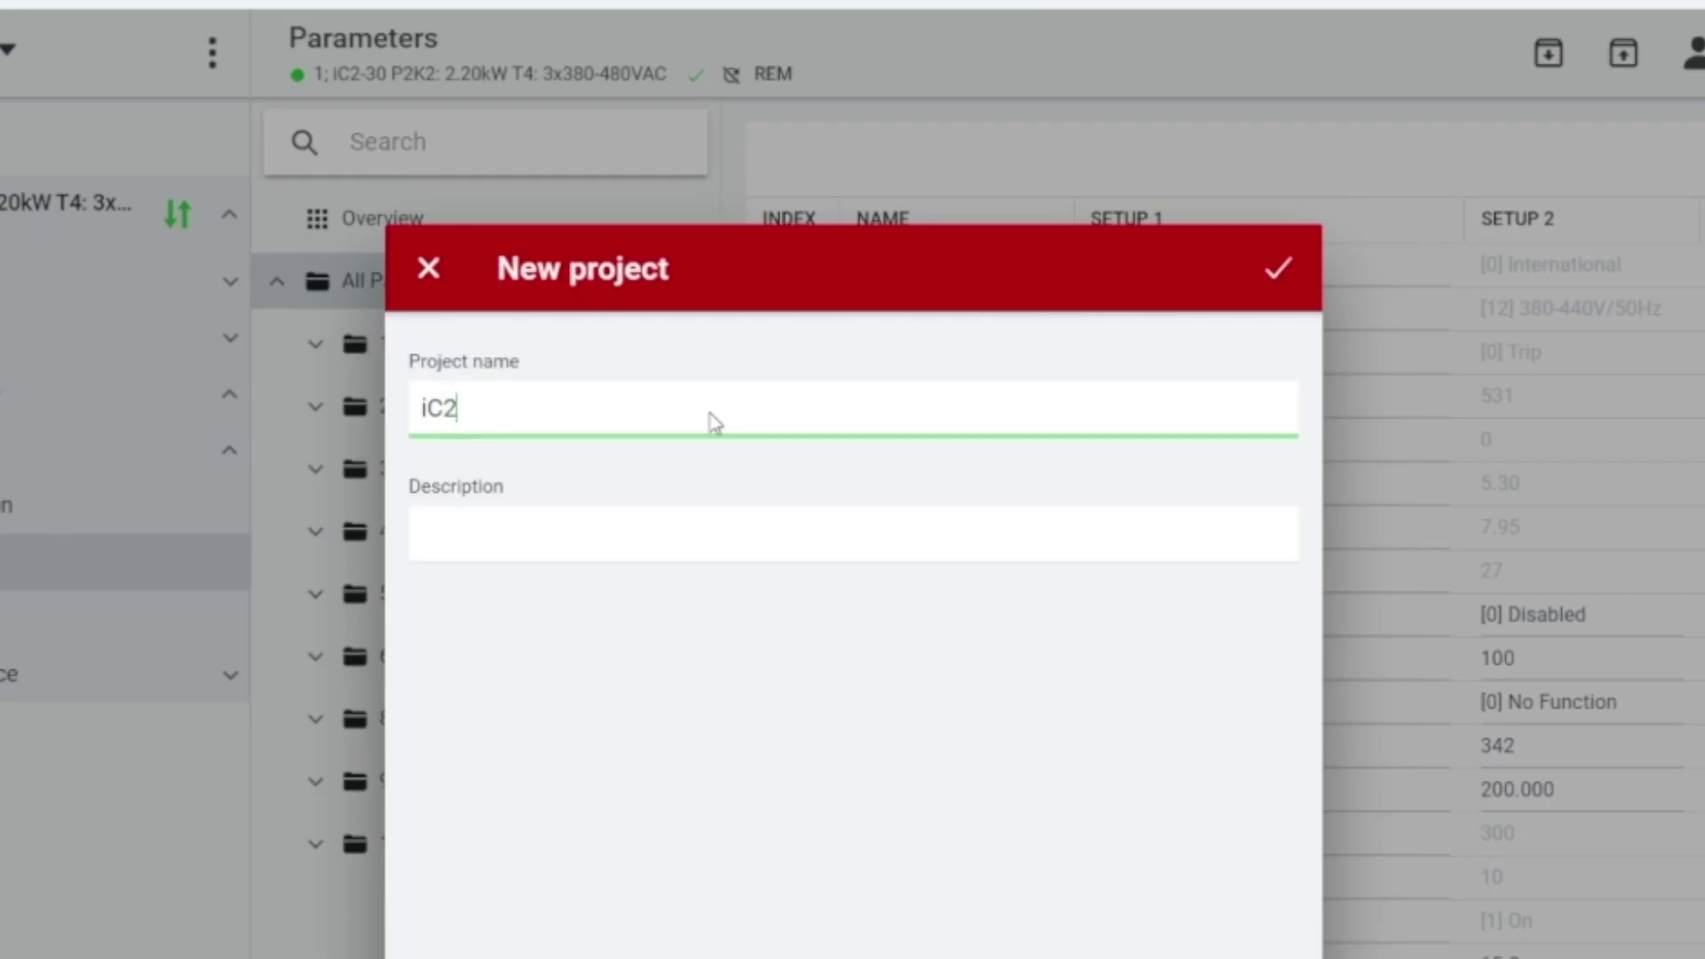
pyautogui.write('2 demo')
pyautogui.press('Return')
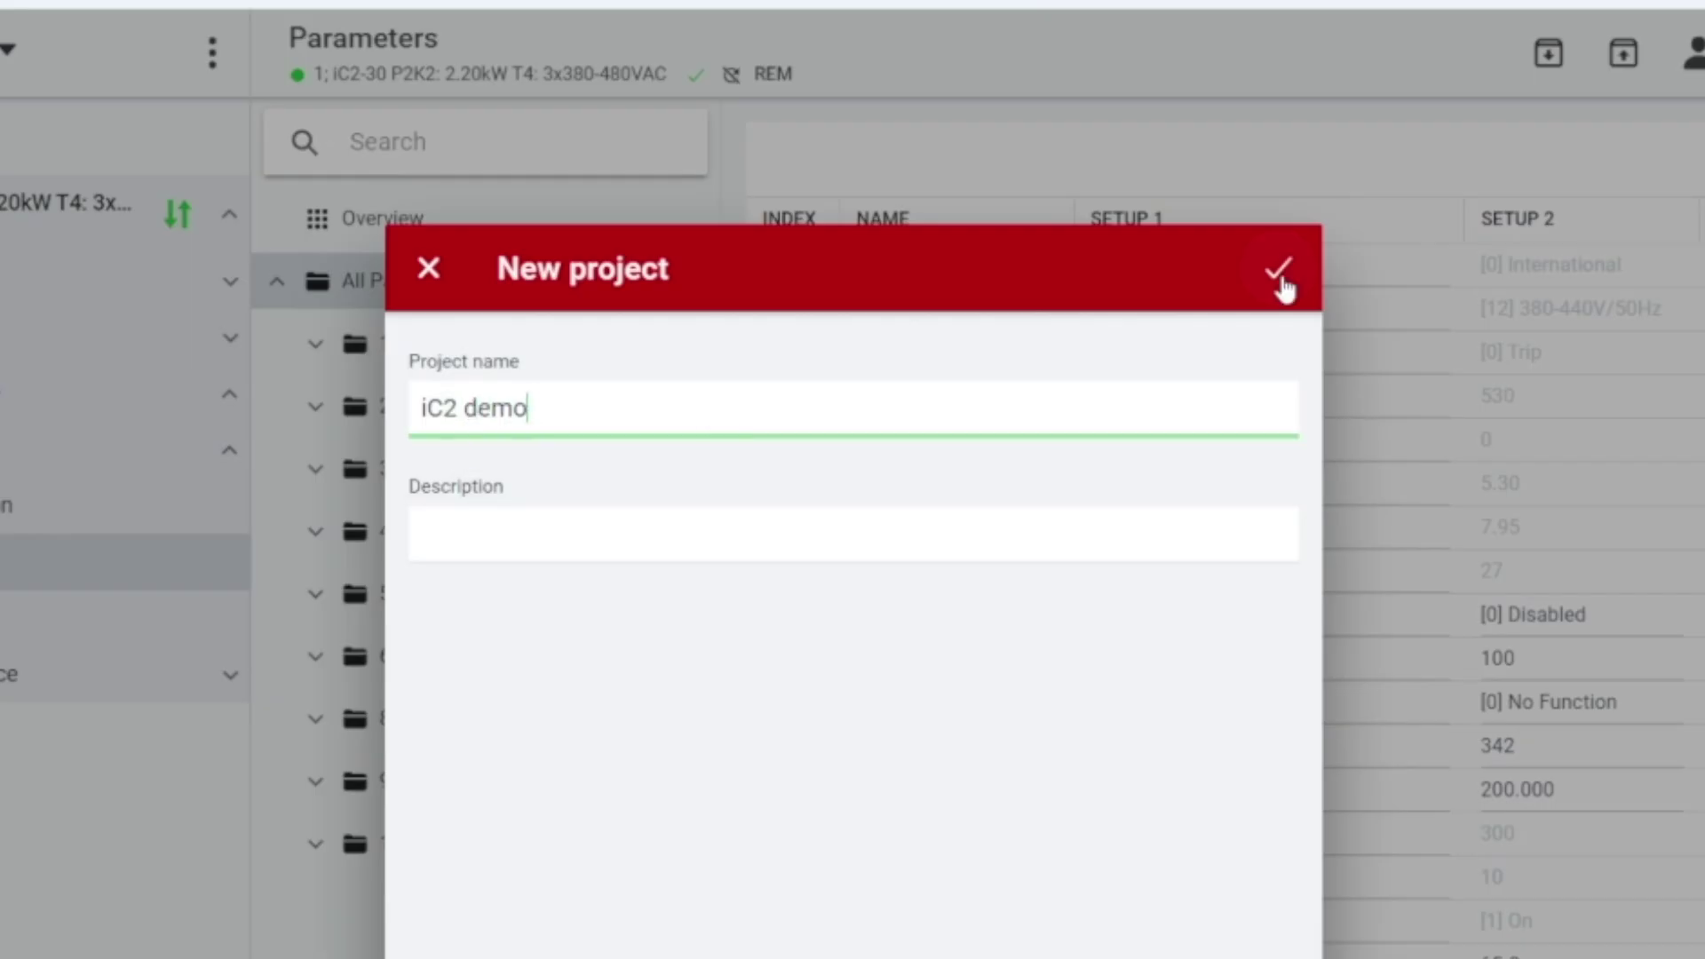
pyautogui.click(1282, 281)
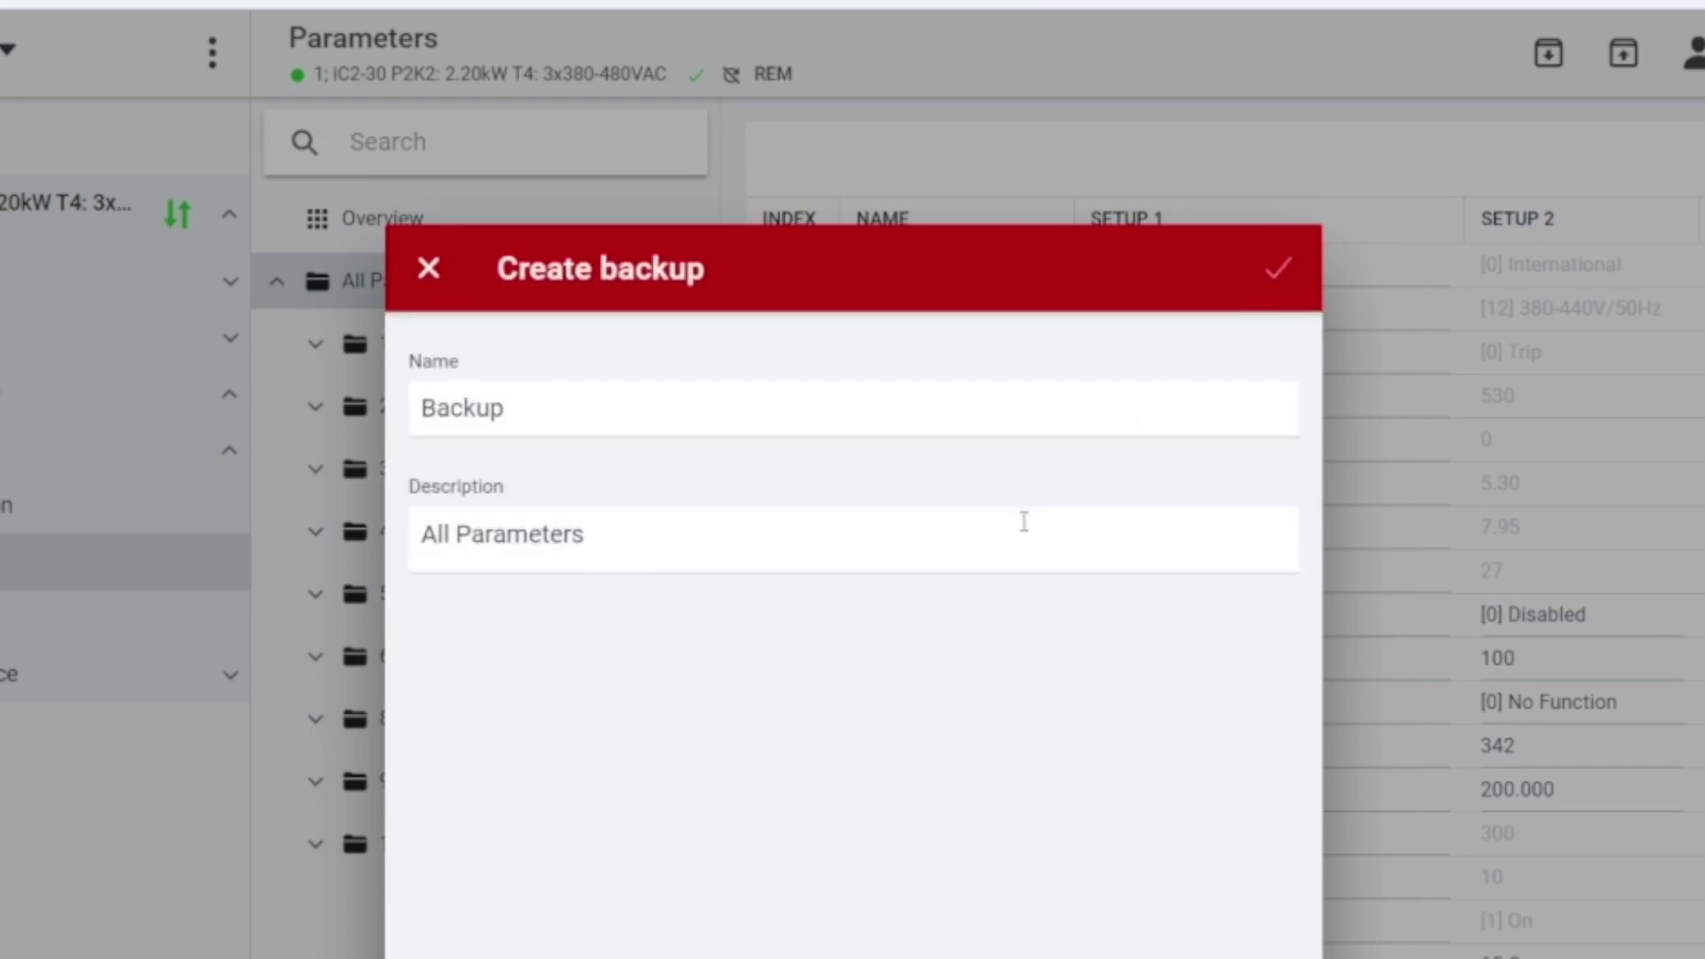
pyautogui.press('Return')
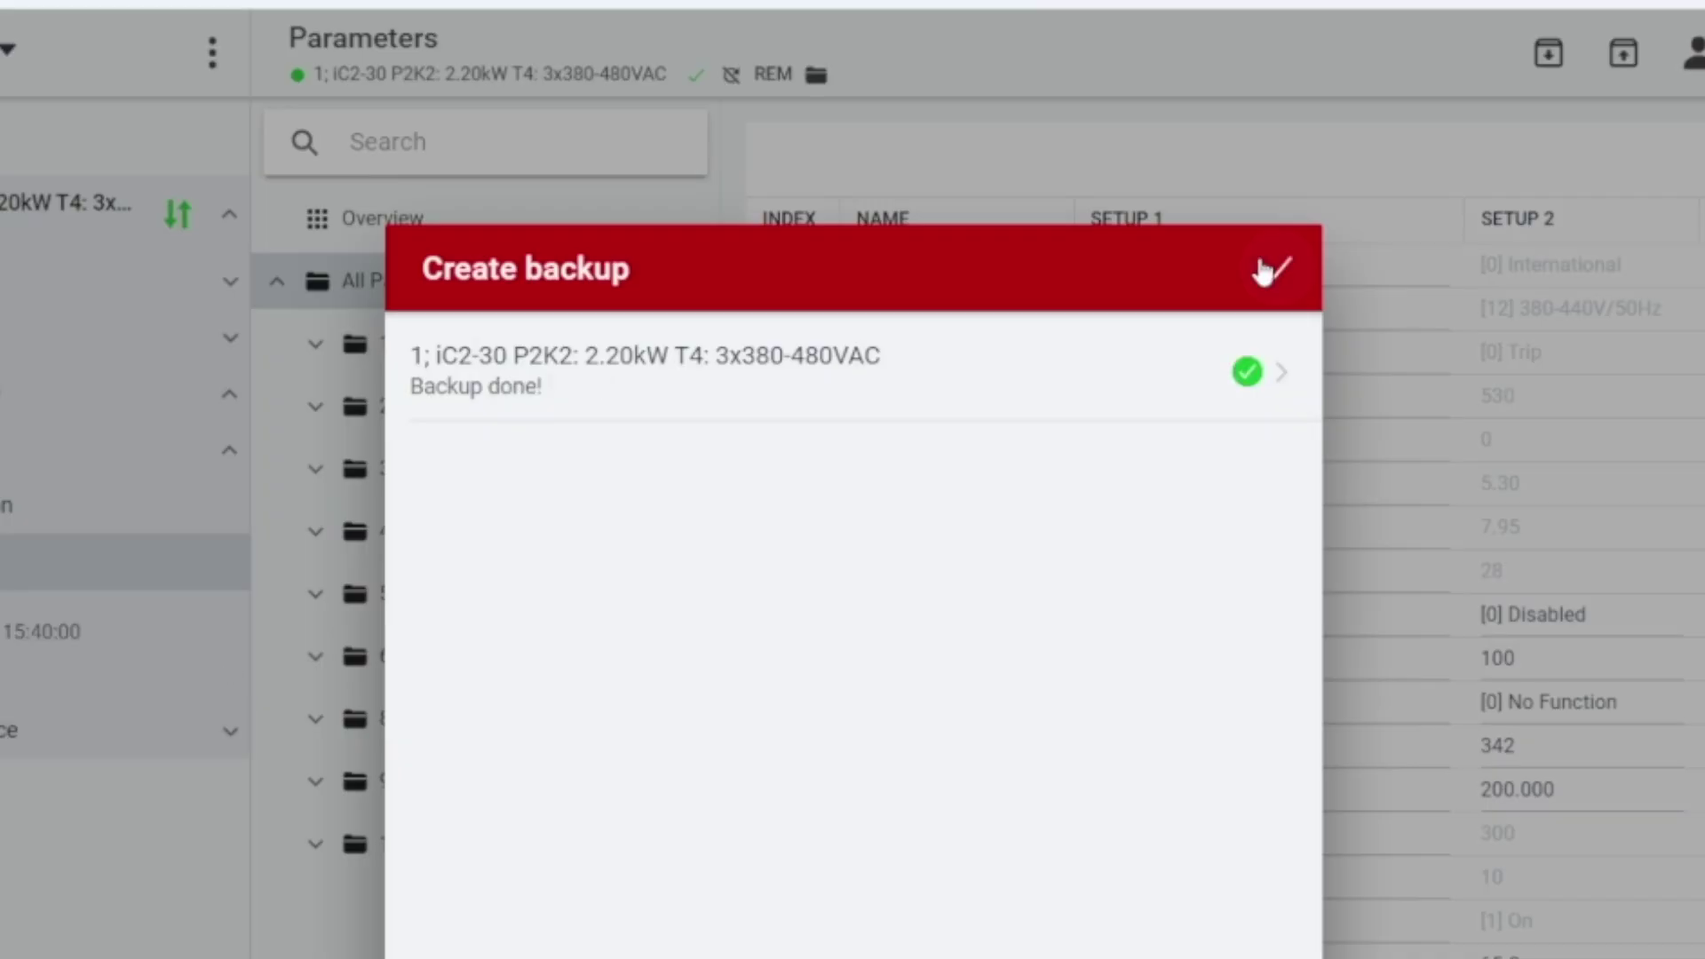
# - Close the finished backup and save the project file into Downloads\iC2 demo
pyautogui.click(1258, 255)
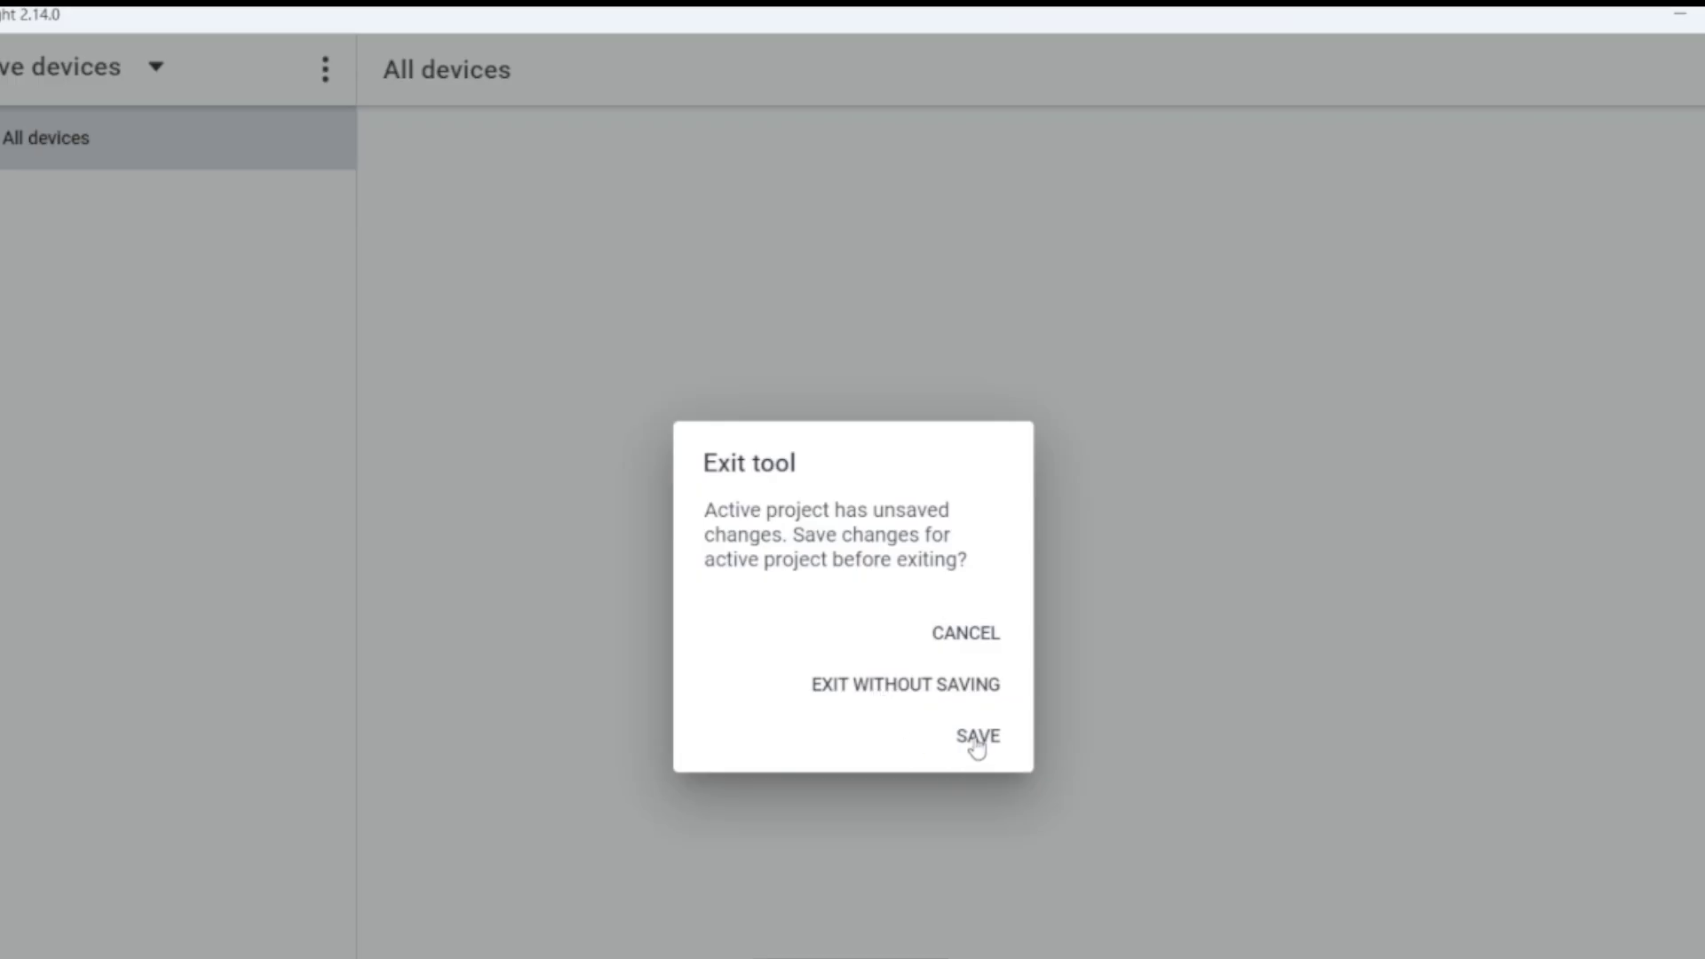
pyautogui.click(976, 739)
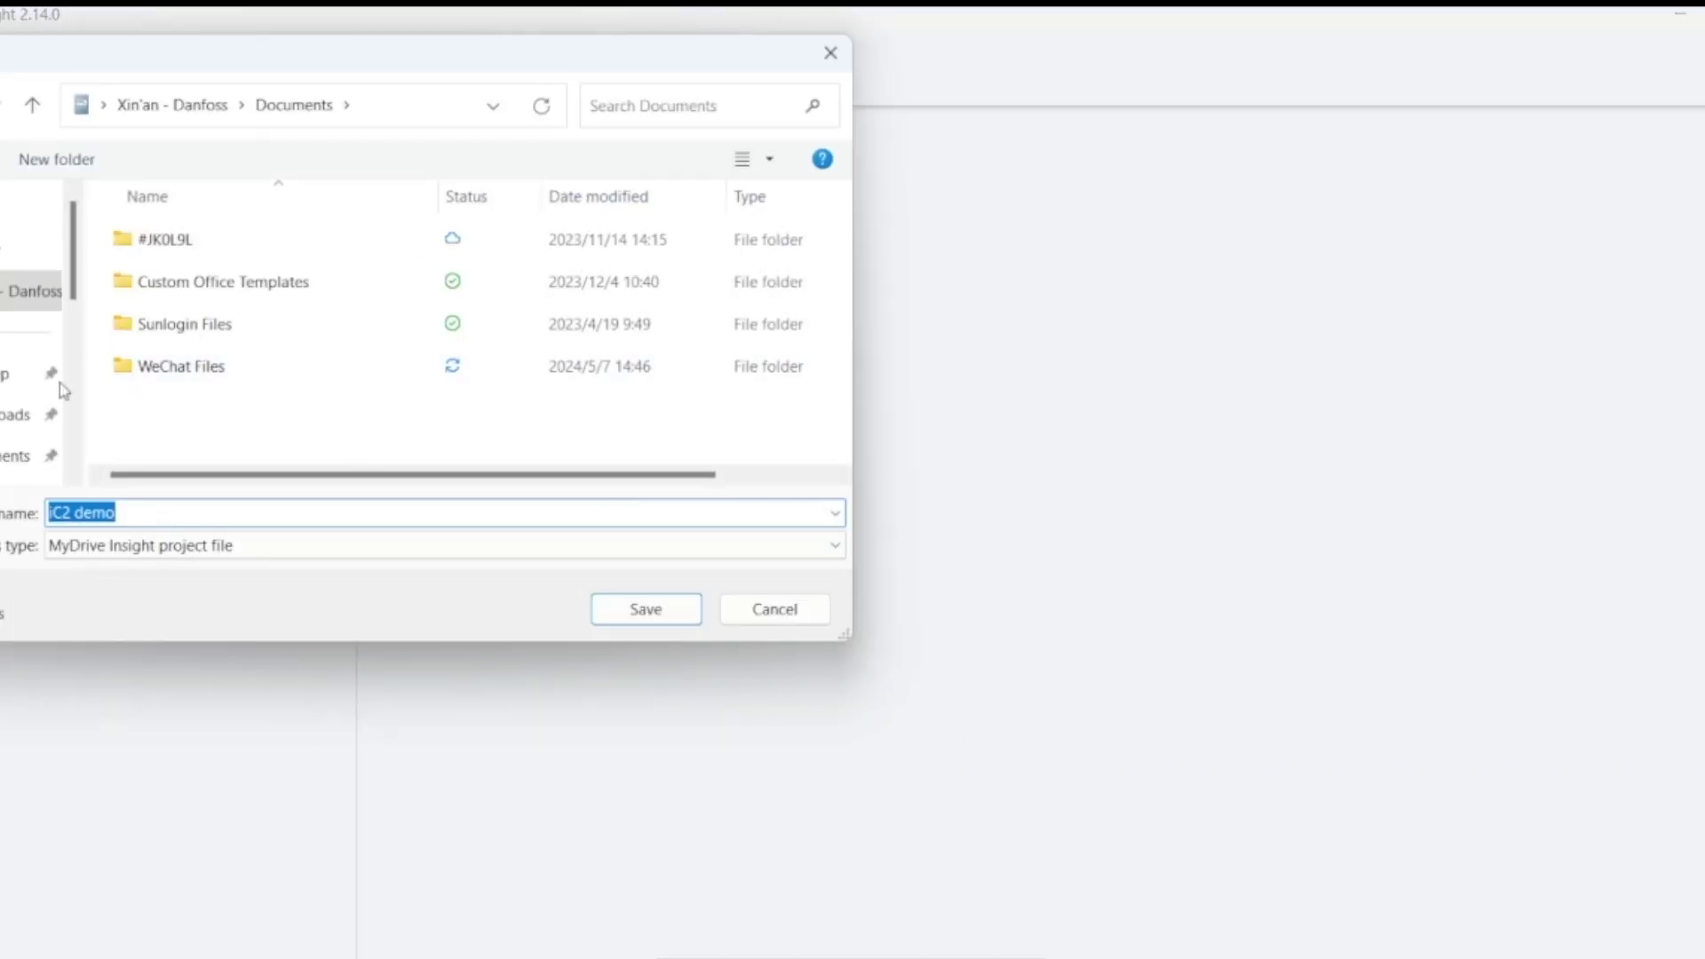
pyautogui.click(13, 418)
pyautogui.click(227, 280)
pyautogui.doubleClick(228, 284)
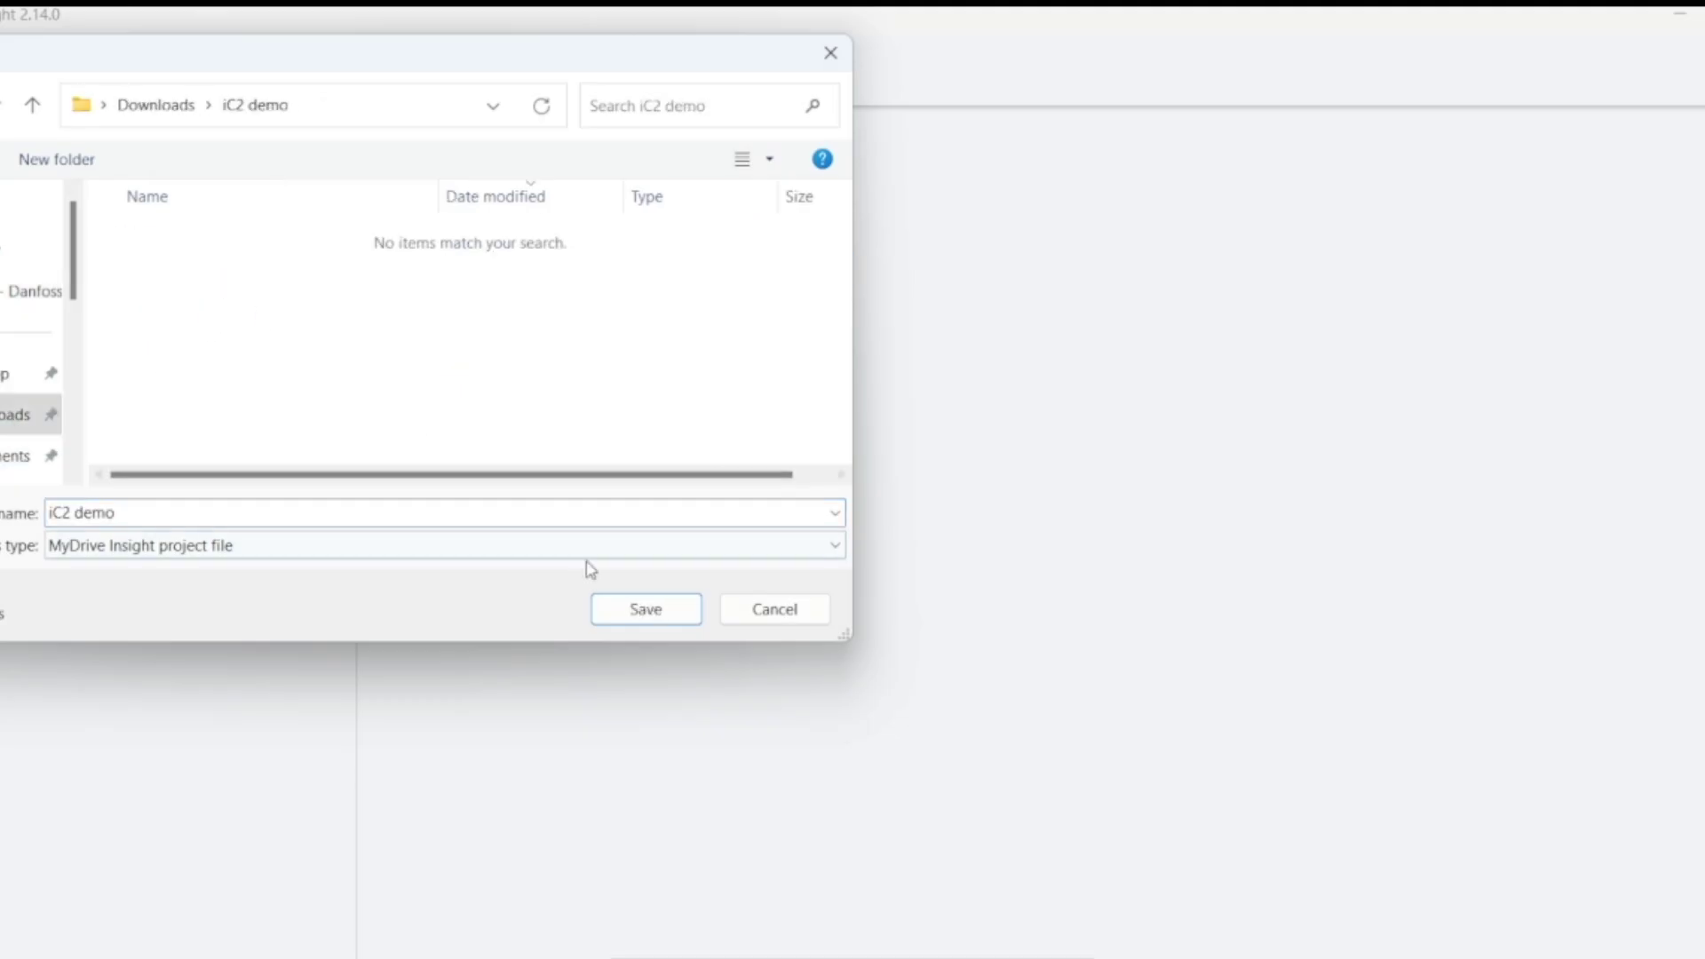
pyautogui.click(611, 609)
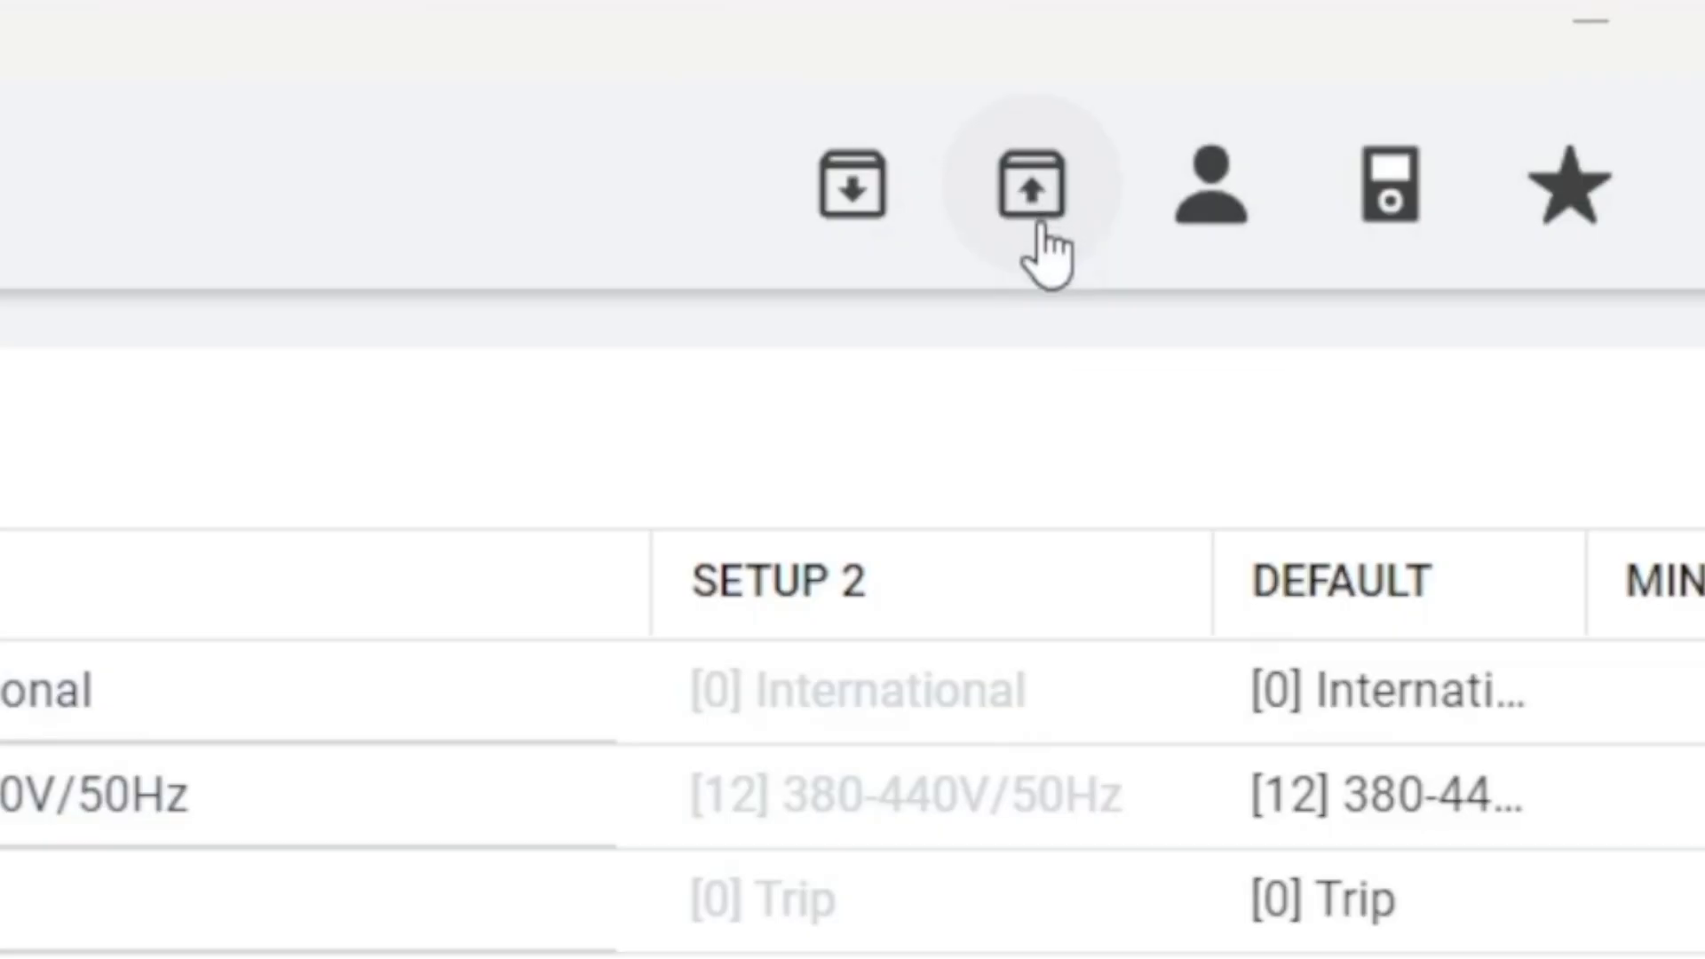
# - Open the iC2 demo project file as the restore source
pyautogui.click(1041, 231)
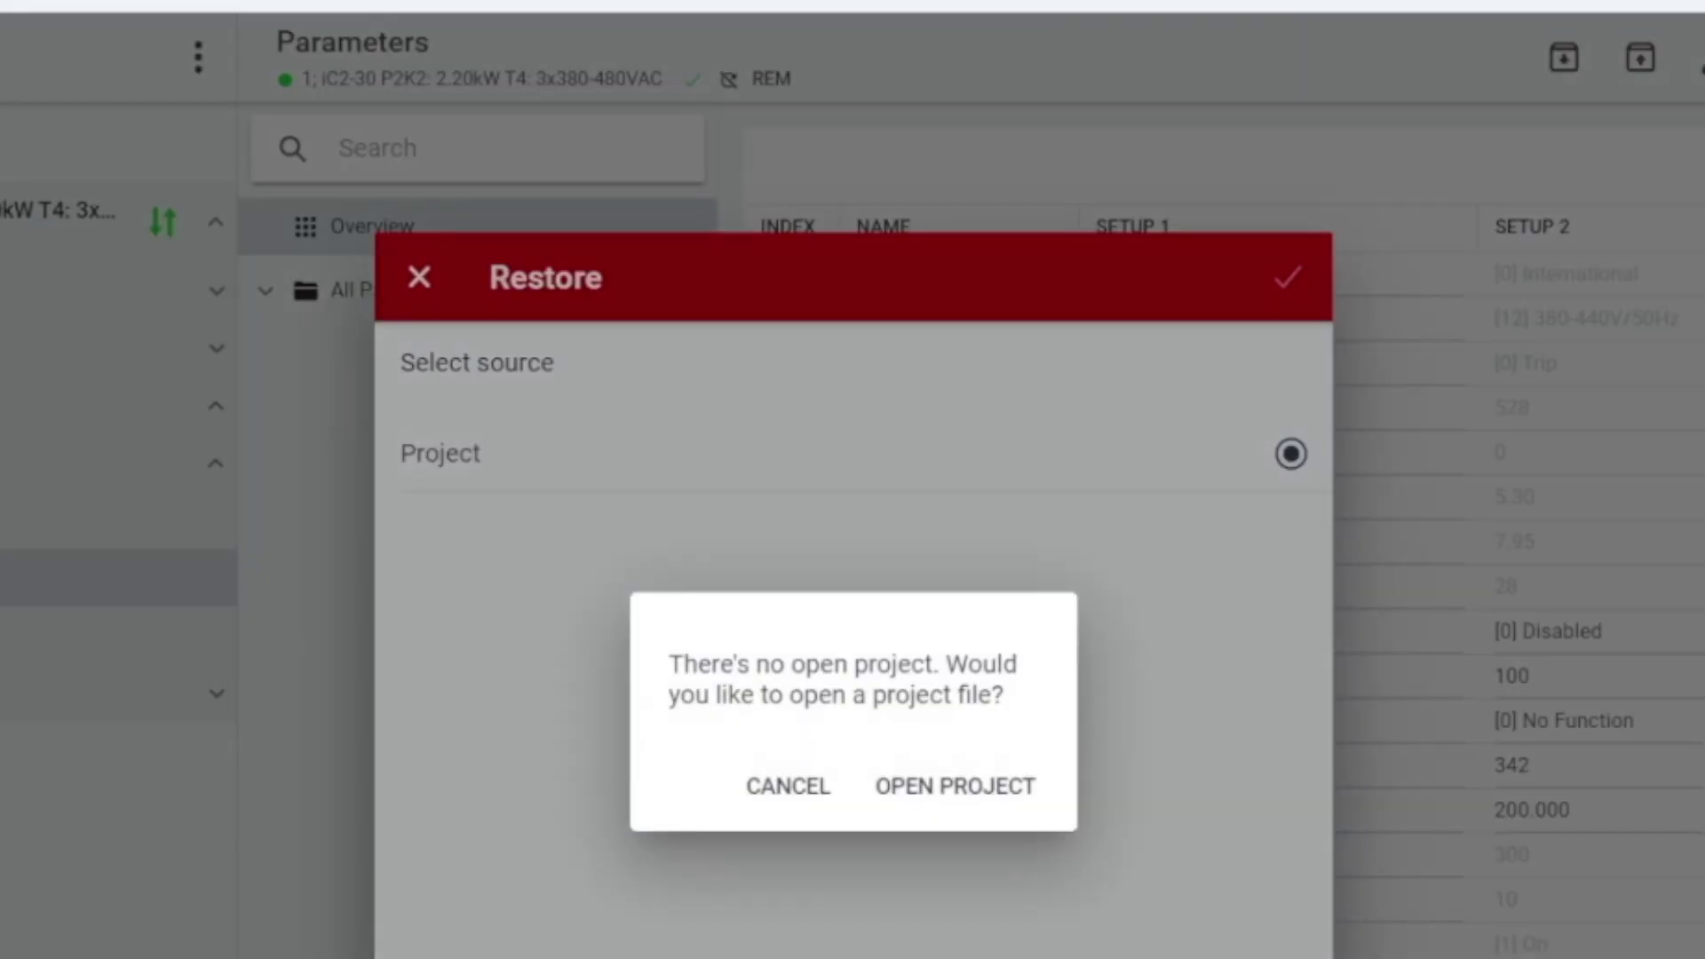
pyautogui.click(913, 799)
pyautogui.click(85, 306)
pyautogui.click(577, 723)
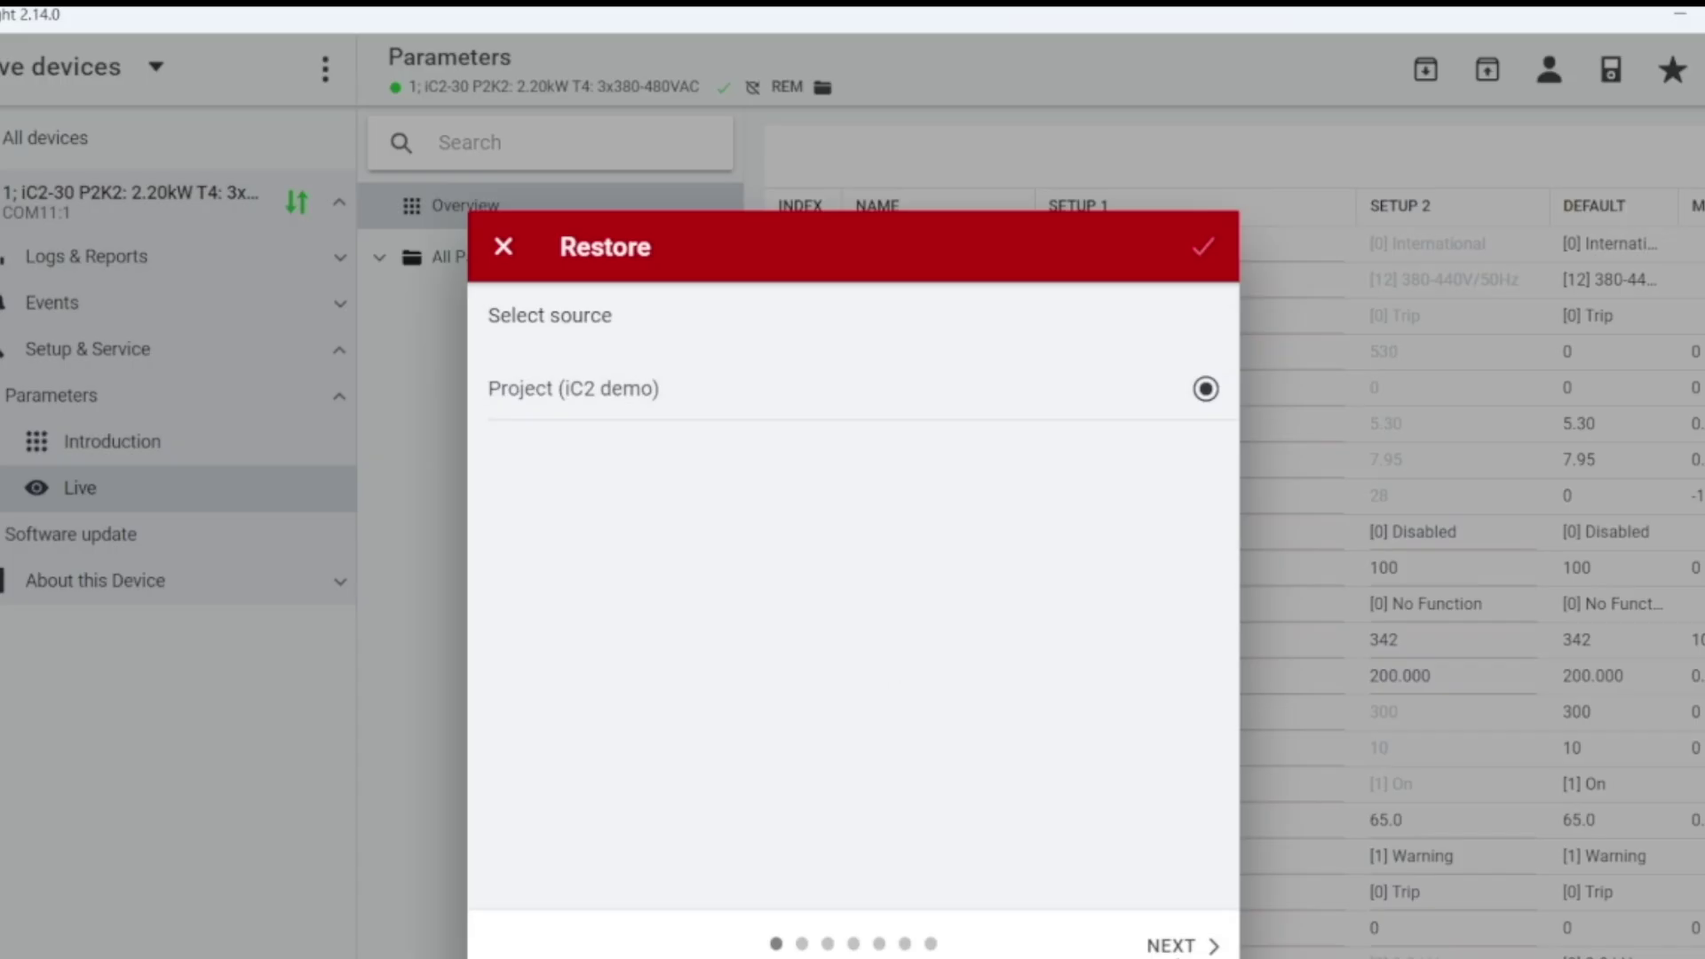
pyautogui.click(1172, 946)
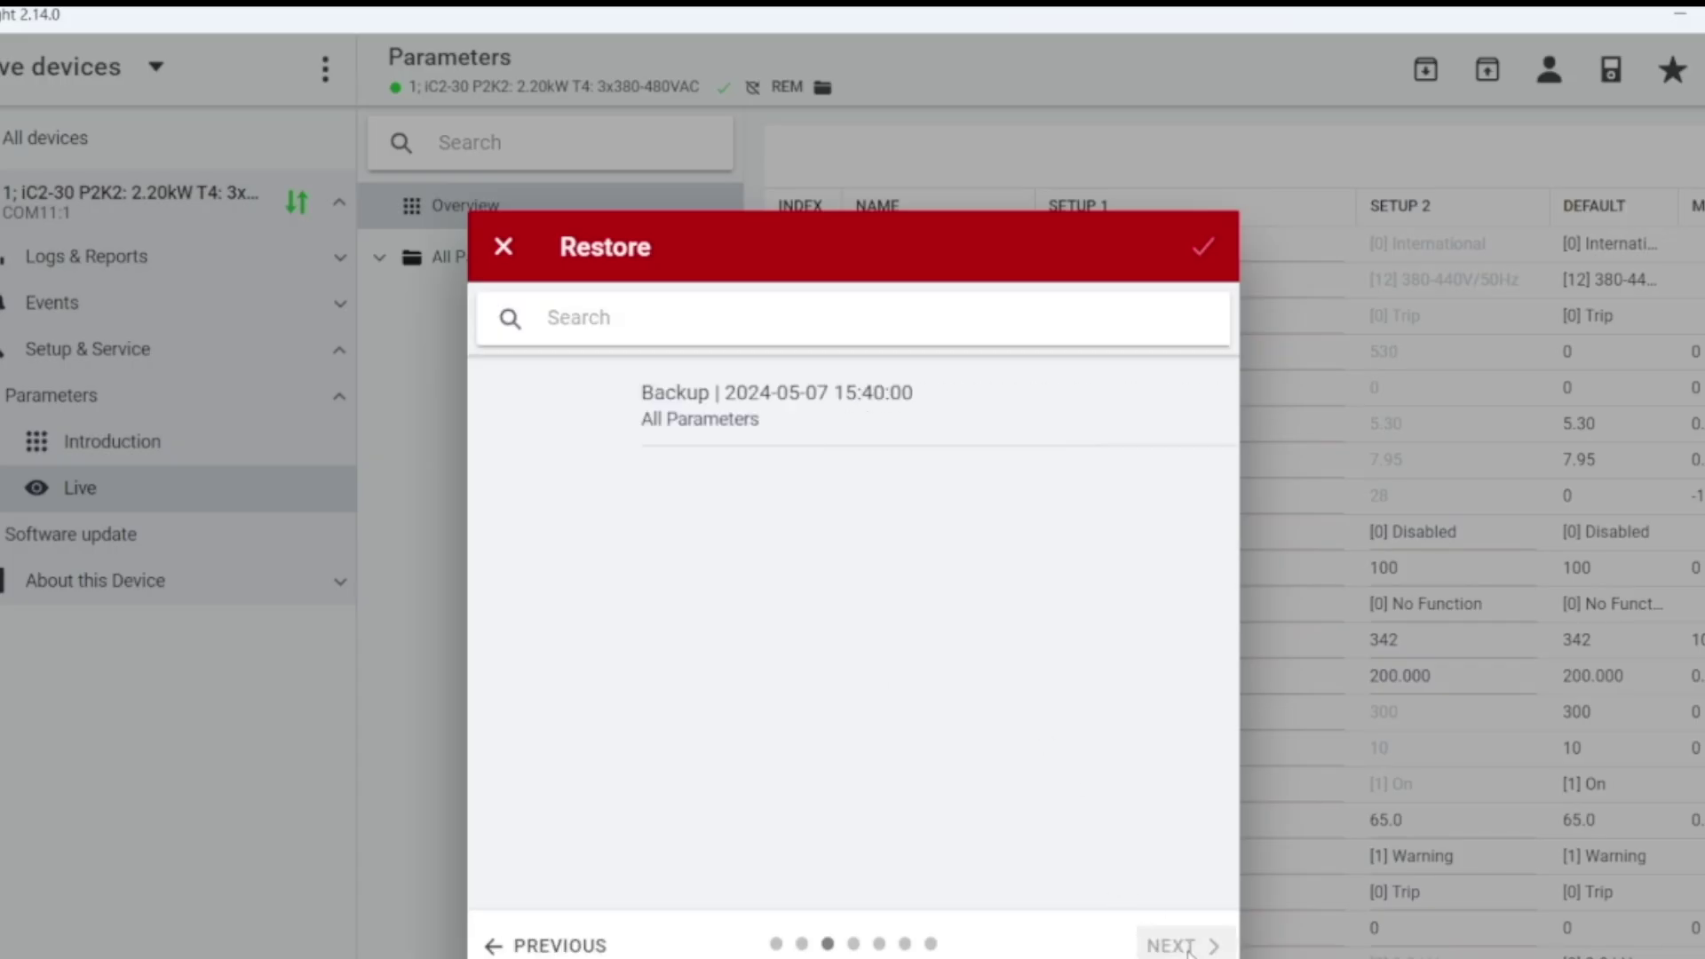
pyautogui.click(1207, 409)
pyautogui.click(1172, 946)
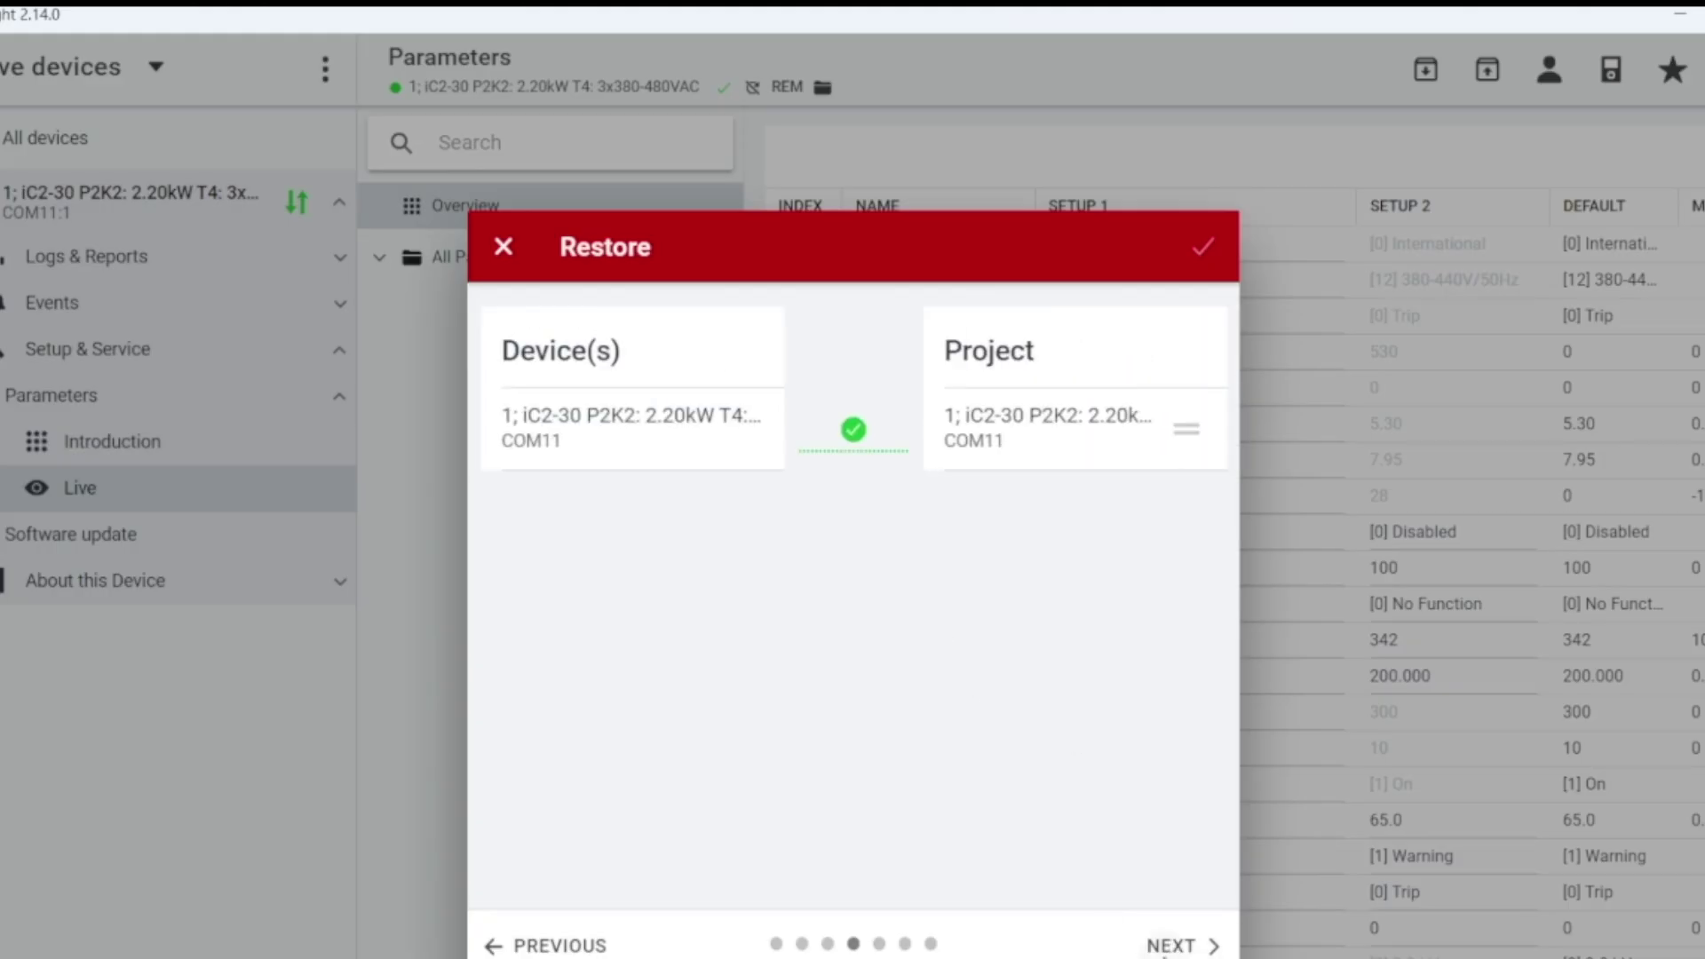
pyautogui.click(1188, 430)
pyautogui.click(1168, 947)
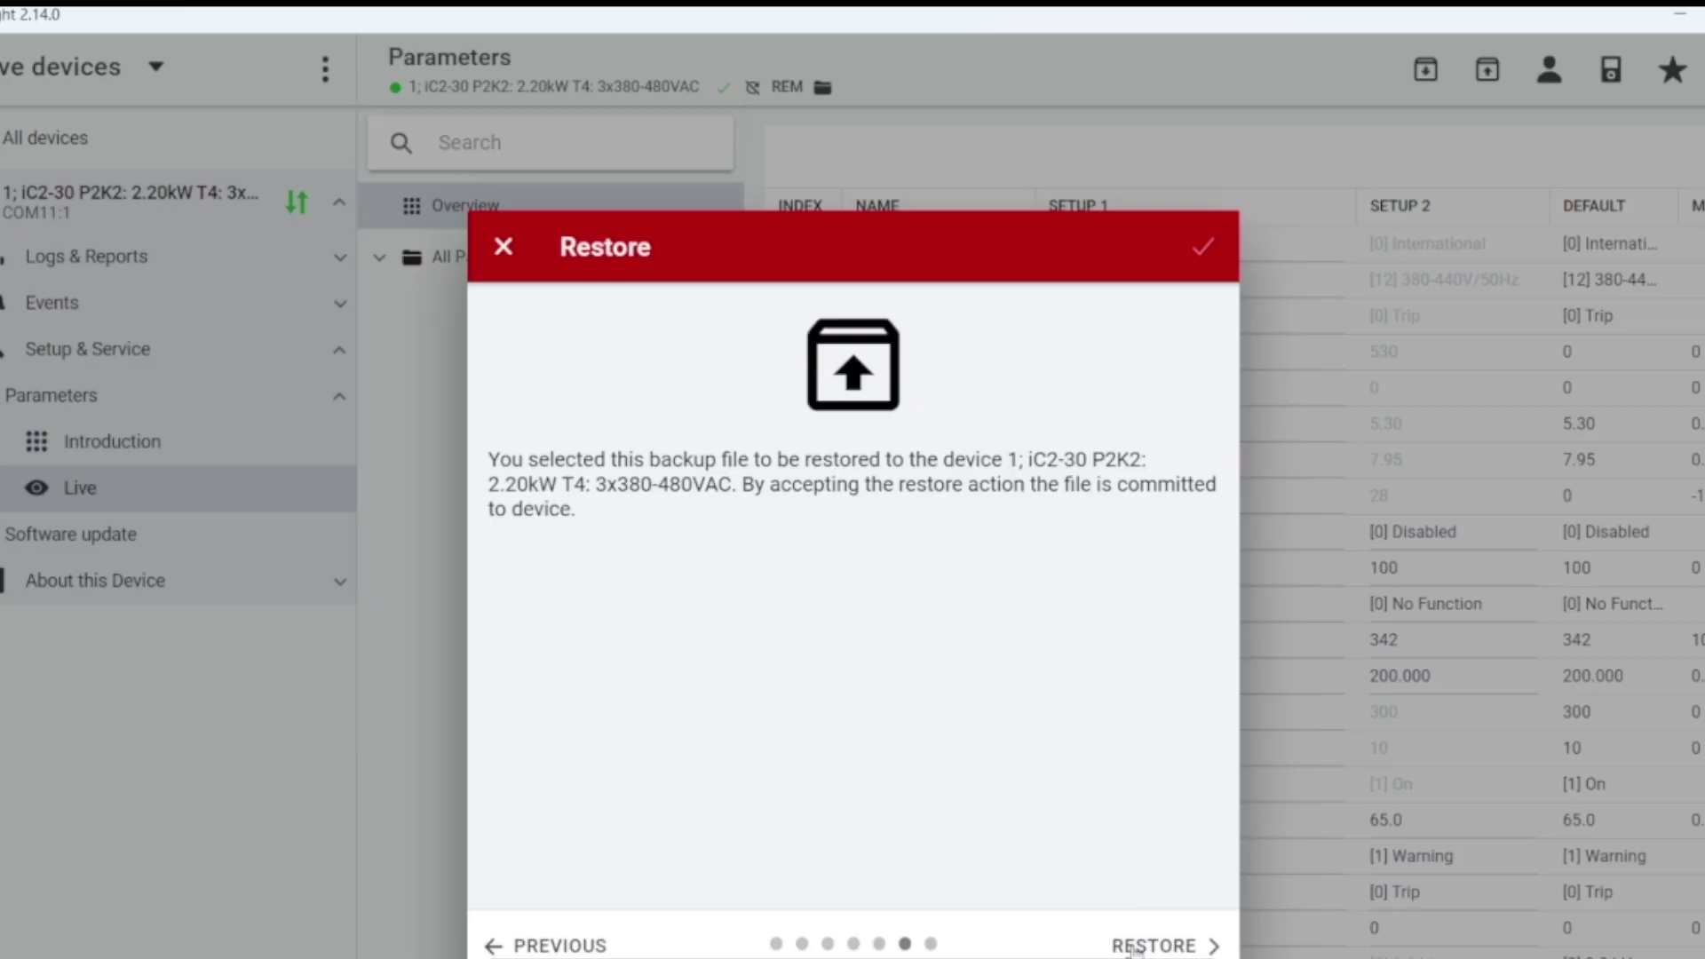
pyautogui.click(1134, 949)
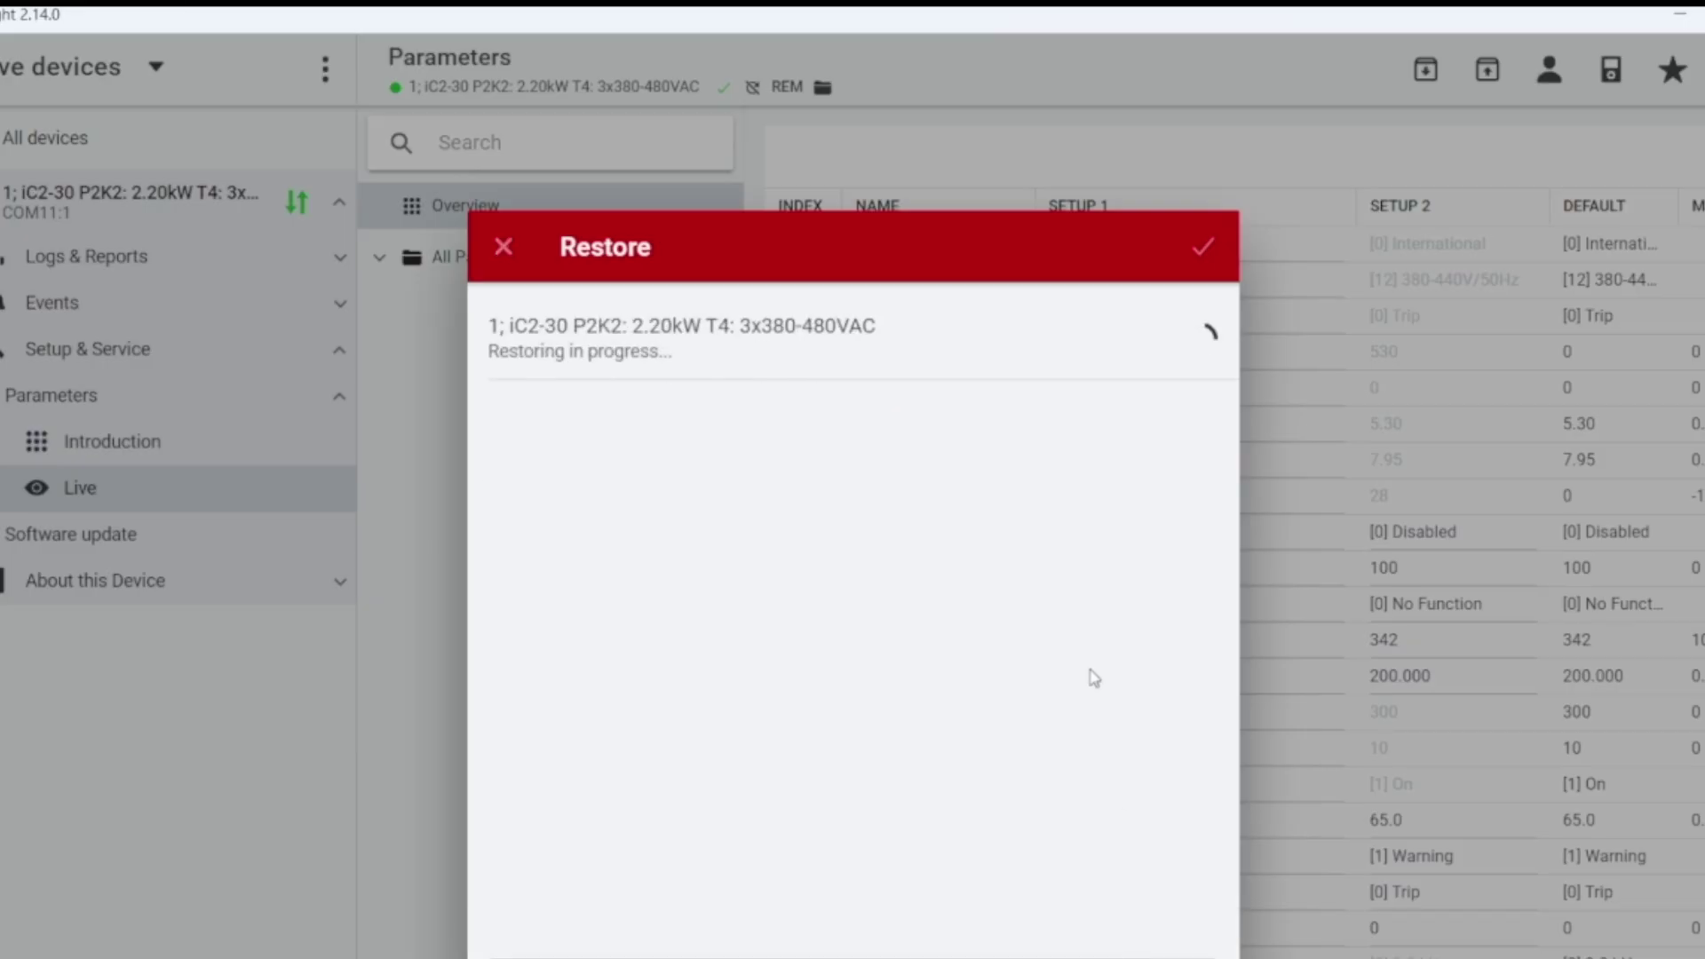